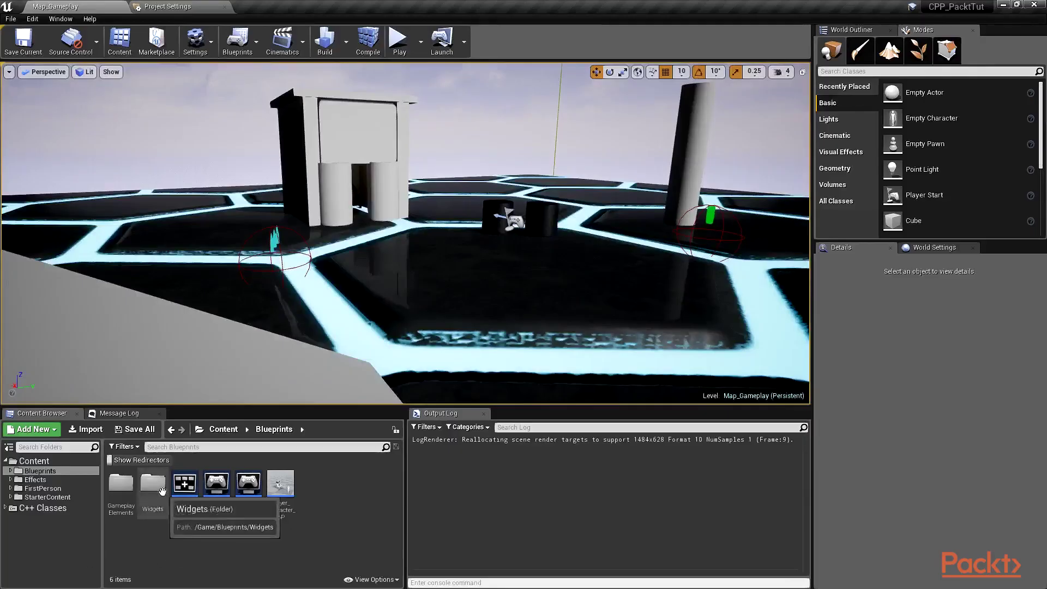
Create a Widget Blueprint named MainMenu_WB inside the Widgets folder.
{"action": "double_click", "coordinate": [153, 484]}
{"action": "right_click", "coordinate": [185, 505]}
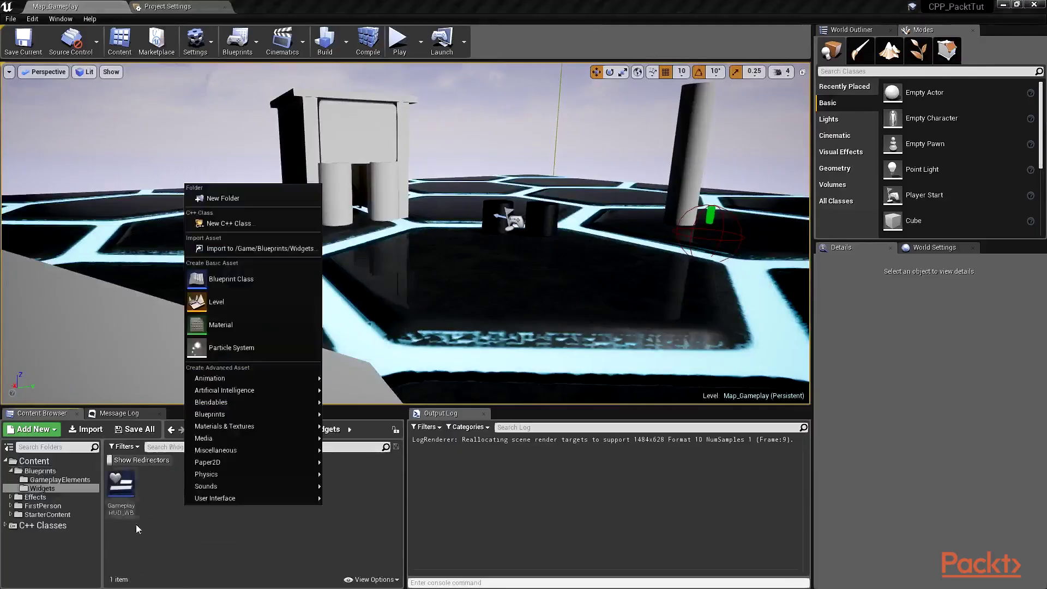
{"action": "mouse_move", "coordinate": [263, 499]}
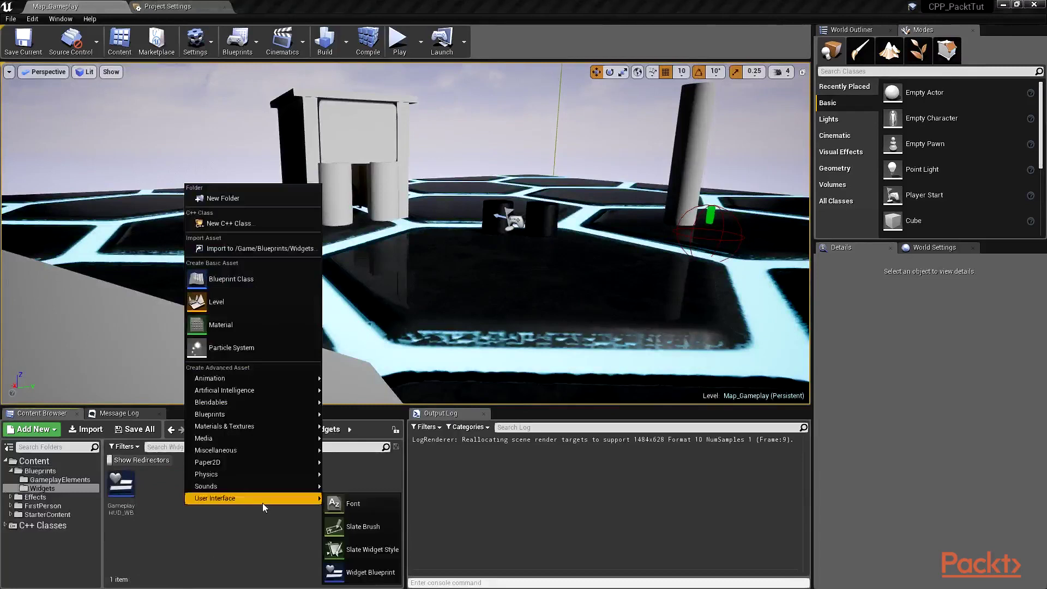
{"action": "left_click", "coordinate": [364, 573]}
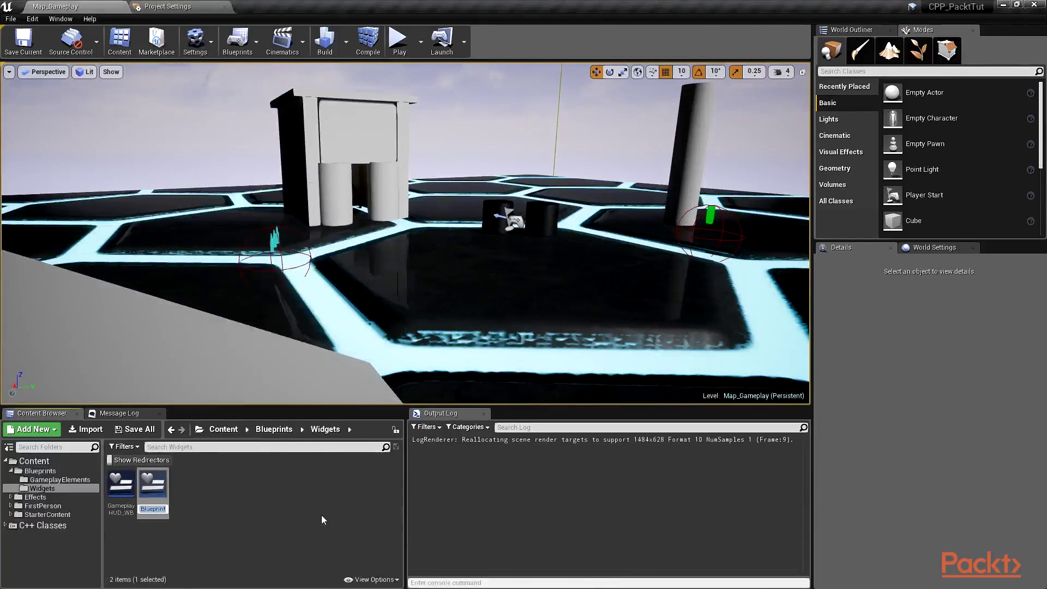
{"action": "type", "text": "MainMenu_WB"}
{"action": "key", "text": "Return"}
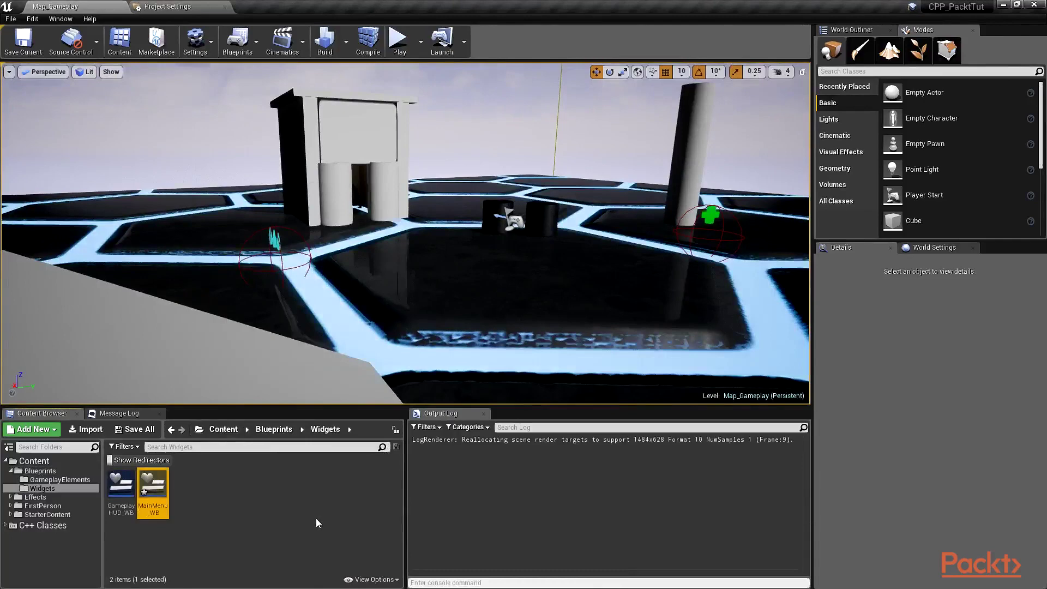
{"action": "left_click", "coordinate": [315, 519]}
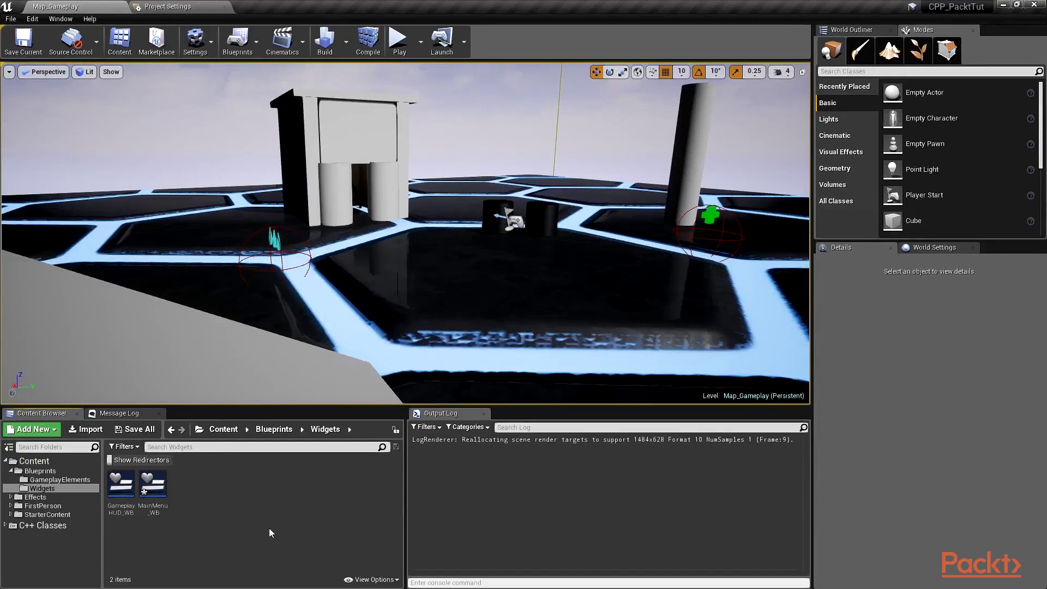
Create a new level named Map_MainMenu in the Content root.
{"action": "left_click", "coordinate": [55, 463]}
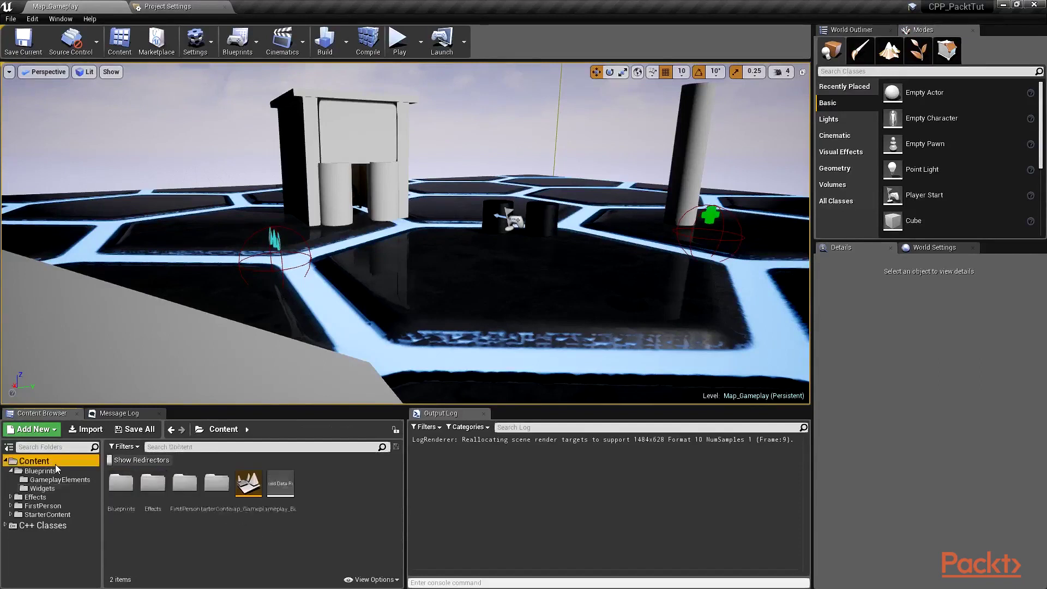
{"action": "right_click", "coordinate": [324, 483]}
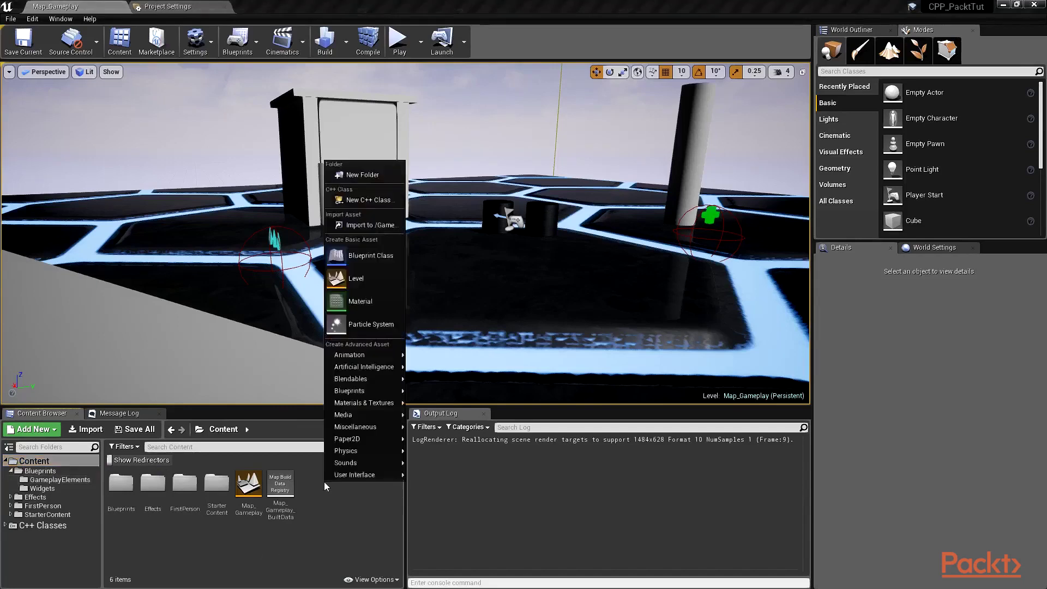
{"action": "left_click", "coordinate": [368, 280]}
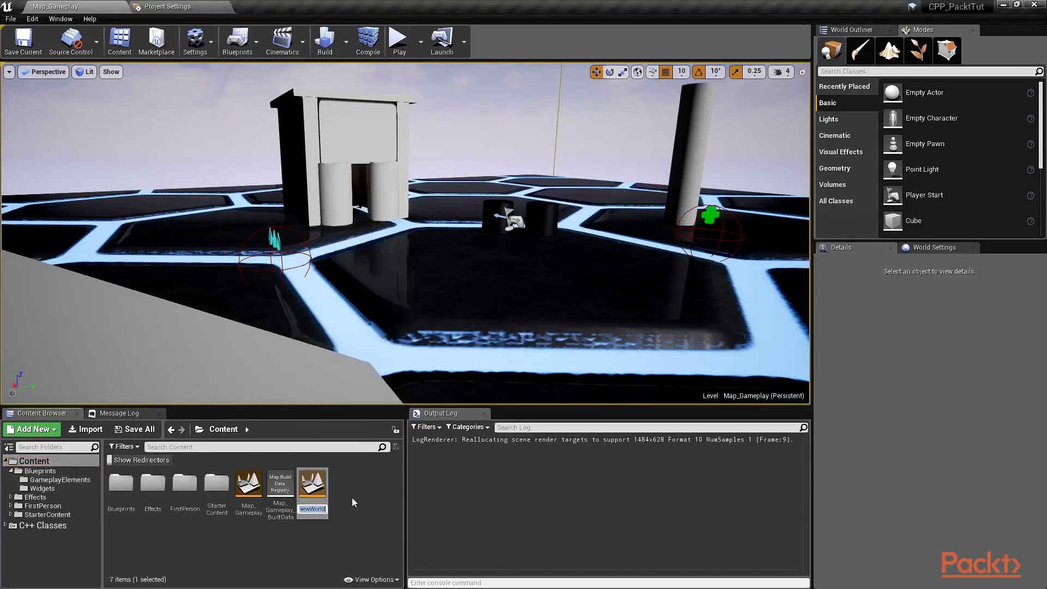
{"action": "type", "text": "Map_MainMenu"}
{"action": "key", "text": "Return"}
{"action": "left_click", "coordinate": [352, 498]}
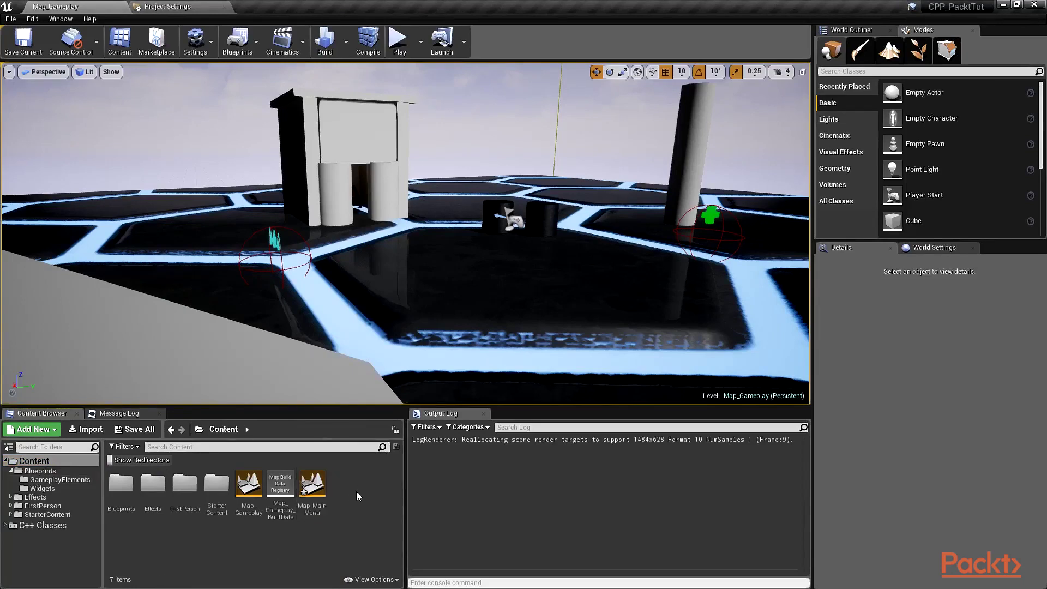
Add a new folder named Levels under Content.
{"action": "right_click", "coordinate": [356, 492]}
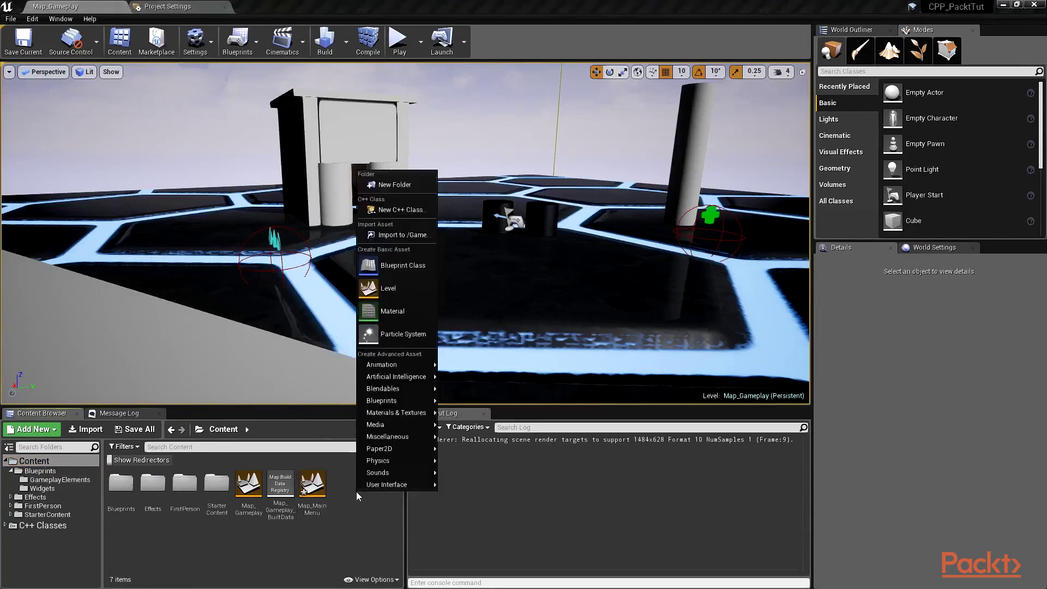
{"action": "left_click", "coordinate": [408, 185]}
{"action": "type", "text": "Leve"}
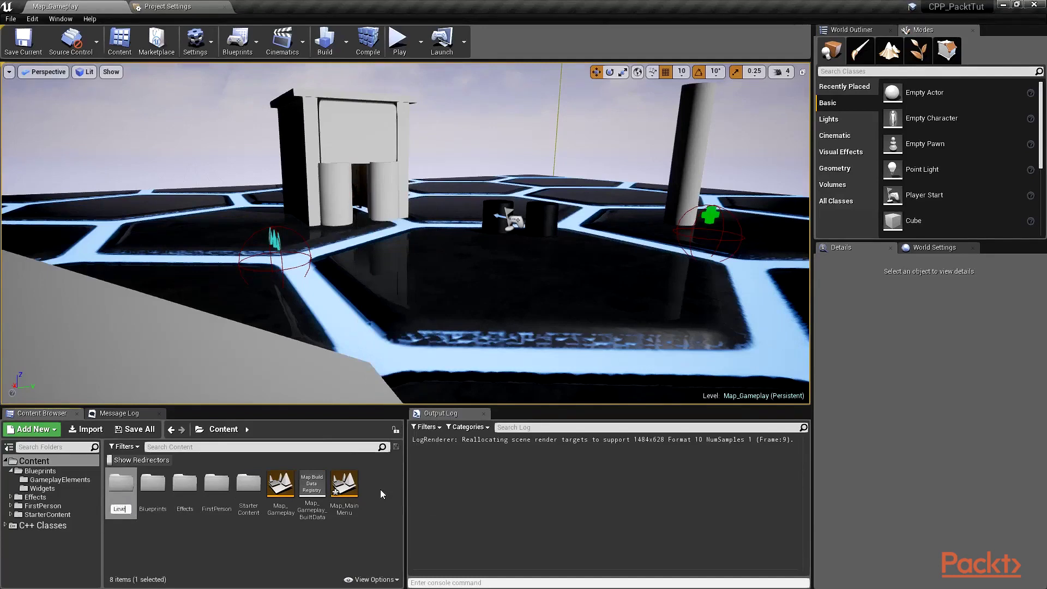
{"action": "type", "text": "ls"}
{"action": "key", "text": "Return"}
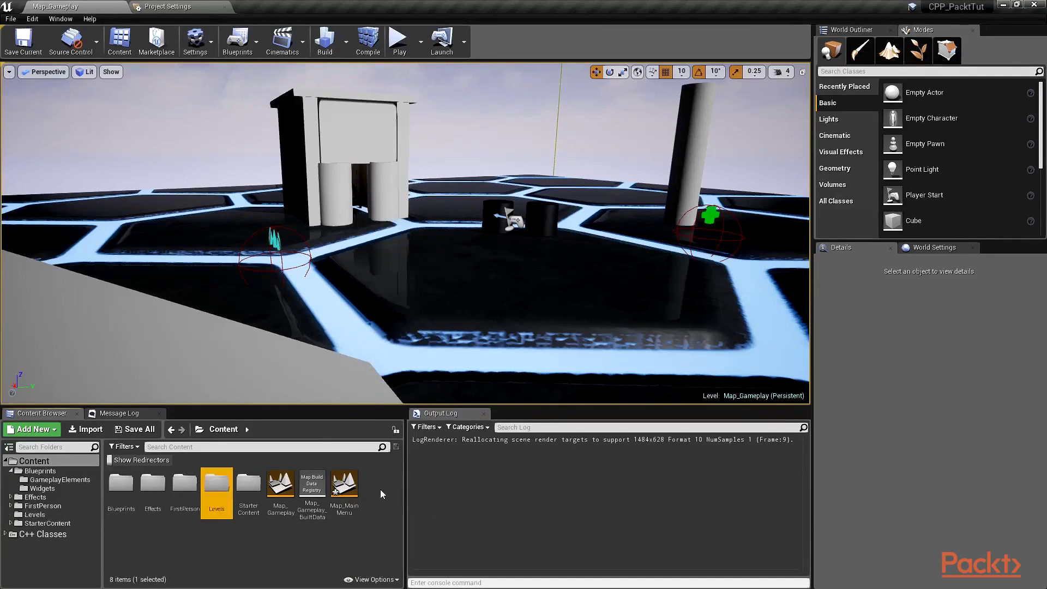
Move Map_Gameplay, Map_Gameplay_BuiltData and Map_MainMenu into the Levels folder.
{"action": "left_click", "coordinate": [280, 484]}
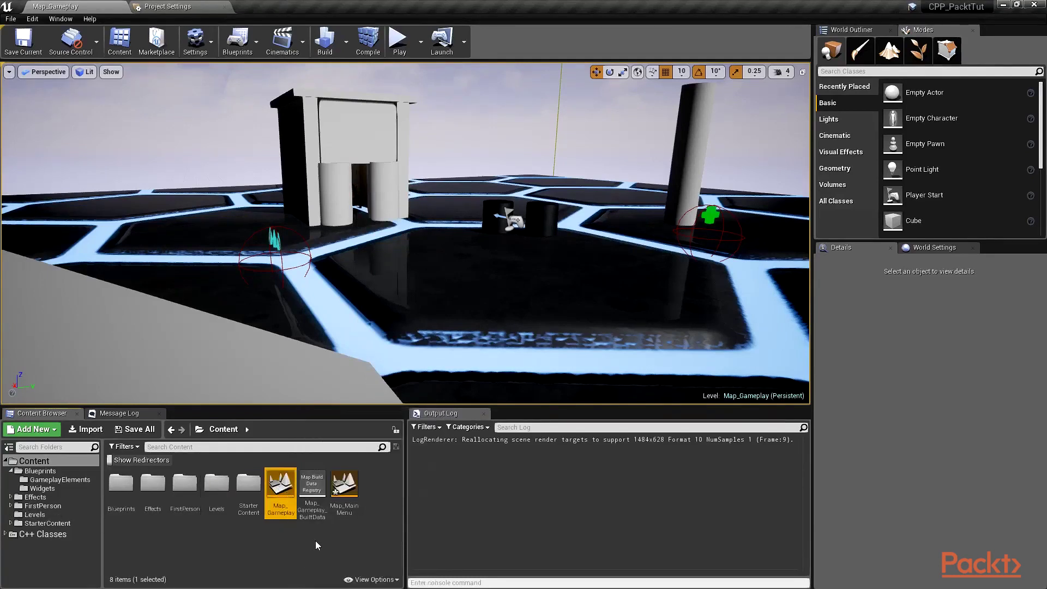
{"action": "left_click", "coordinate": [312, 479], "text": "ctrl"}
{"action": "left_click", "coordinate": [344, 483], "text": "ctrl"}
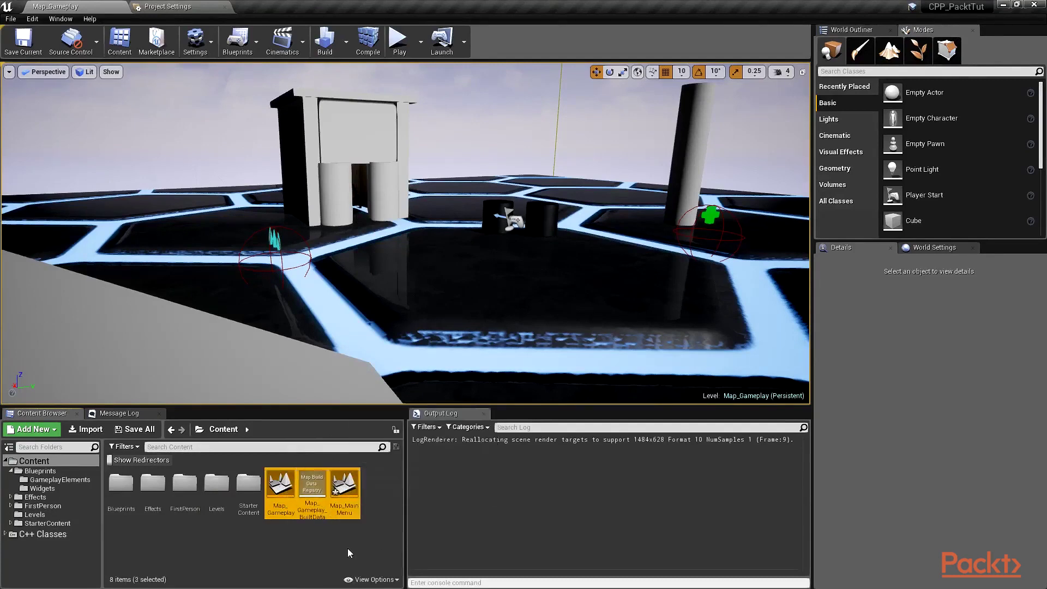
{"action": "left_click_drag", "start_coordinate": [344, 483], "coordinate": [225, 485]}
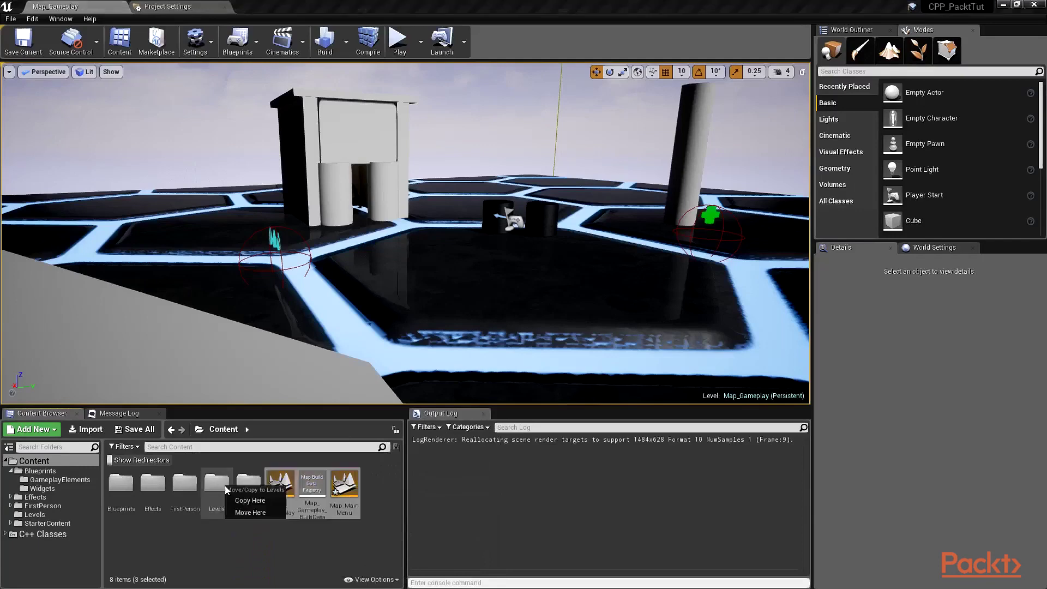
{"action": "left_click", "coordinate": [263, 513]}
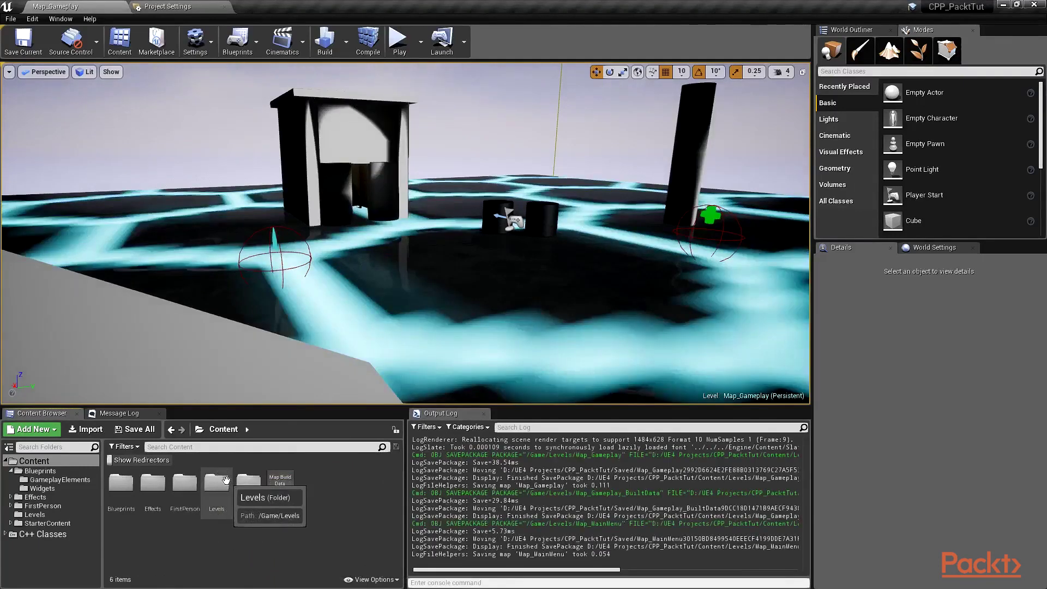
Open Map_MainMenu from the Levels folder, saving MainMenu_WB when prompted.
{"action": "double_click", "coordinate": [225, 480]}
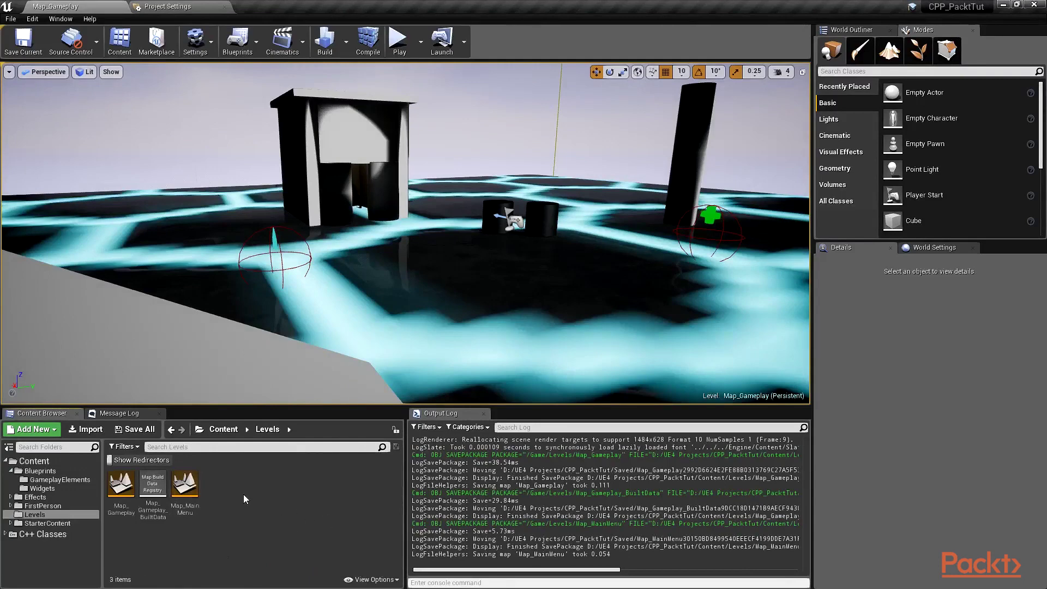
{"action": "double_click", "coordinate": [187, 487]}
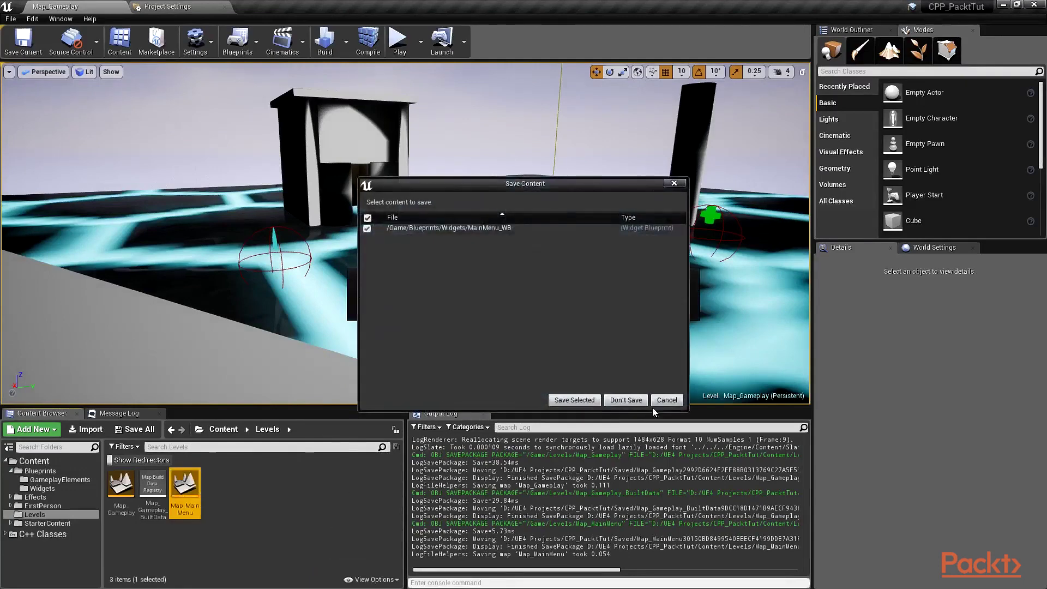
{"action": "left_click", "coordinate": [592, 401]}
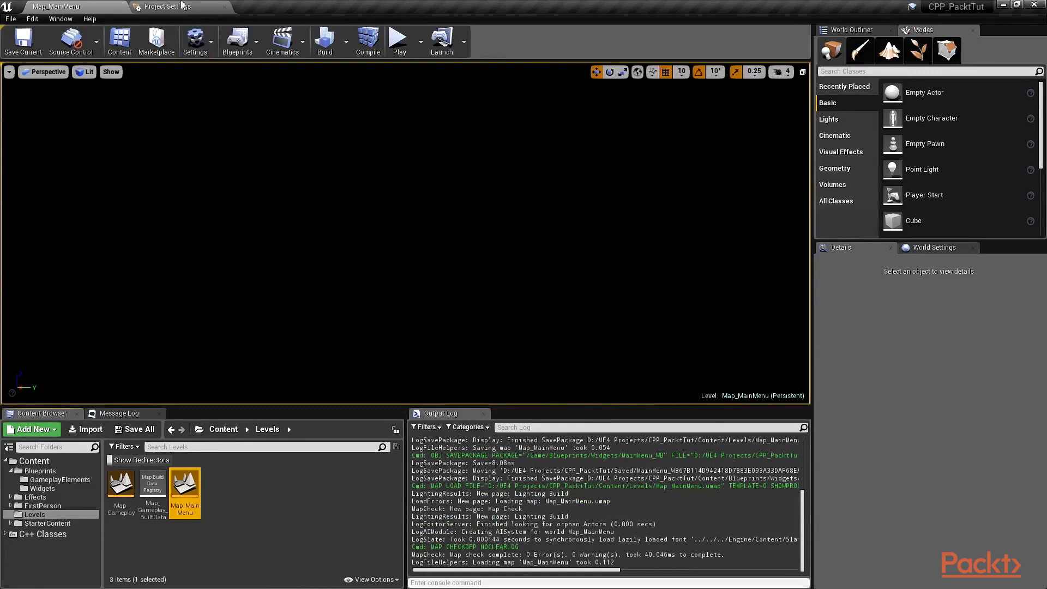
In Project Settings' Maps & Modes, set Game Default Map to Map_MainMenu.
{"action": "left_click", "coordinate": [35, 21]}
{"action": "left_click", "coordinate": [49, 187]}
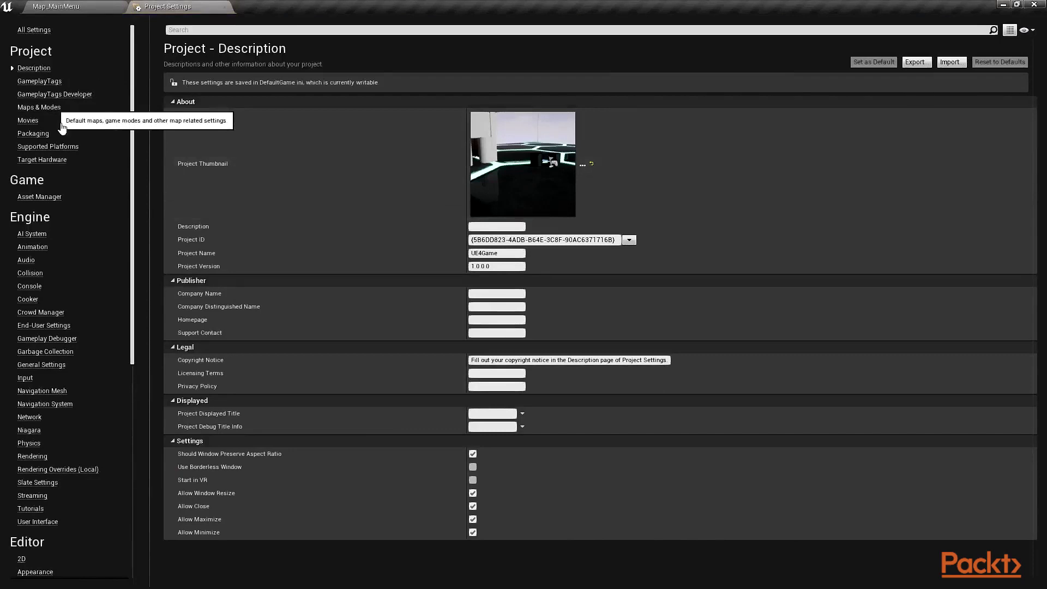
{"action": "left_click", "coordinate": [39, 107]}
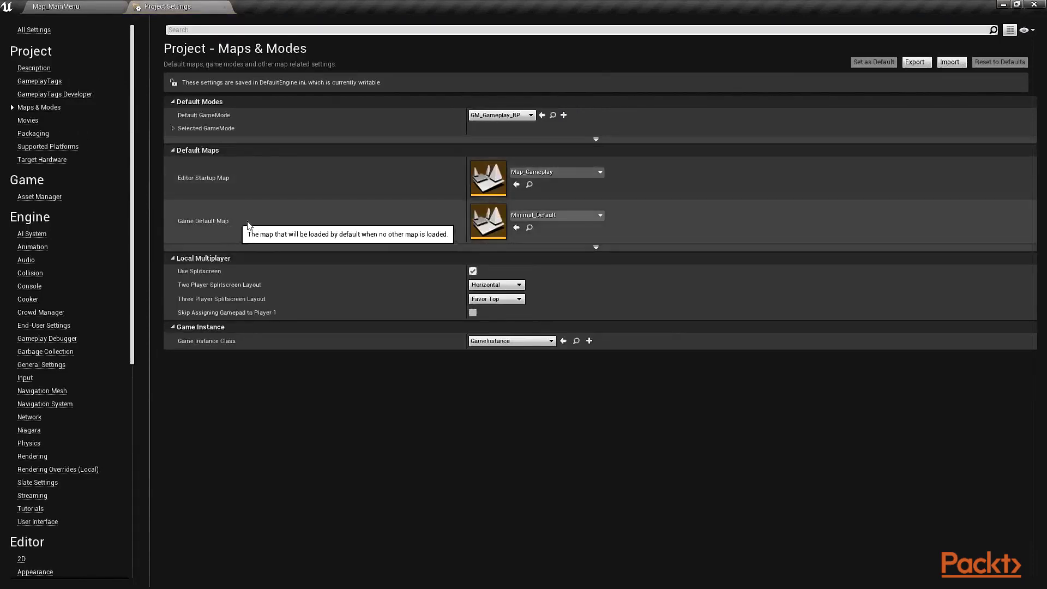
{"action": "left_click", "coordinate": [572, 216]}
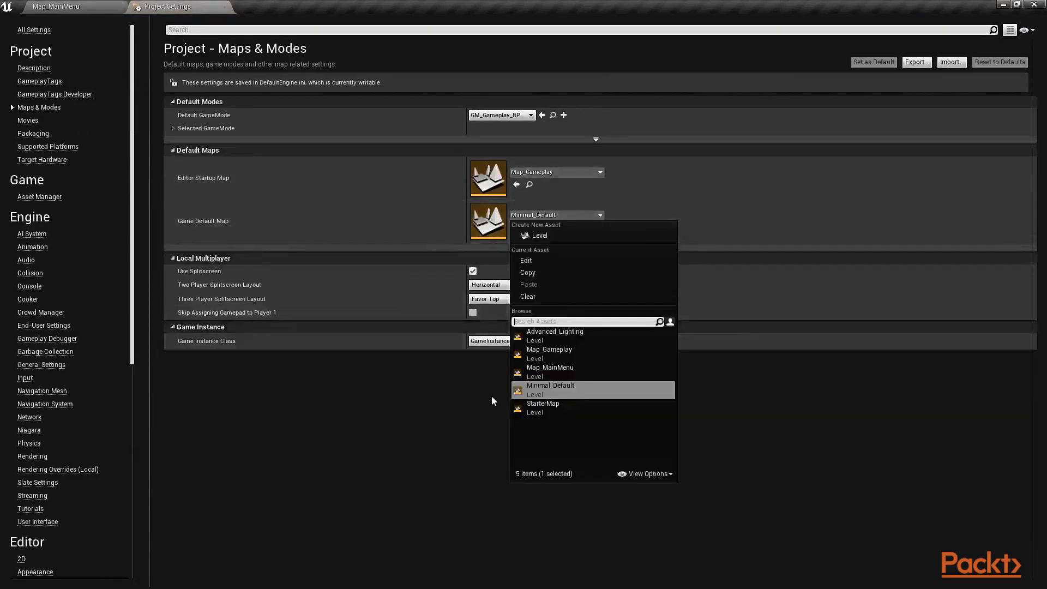
{"action": "left_click", "coordinate": [555, 372]}
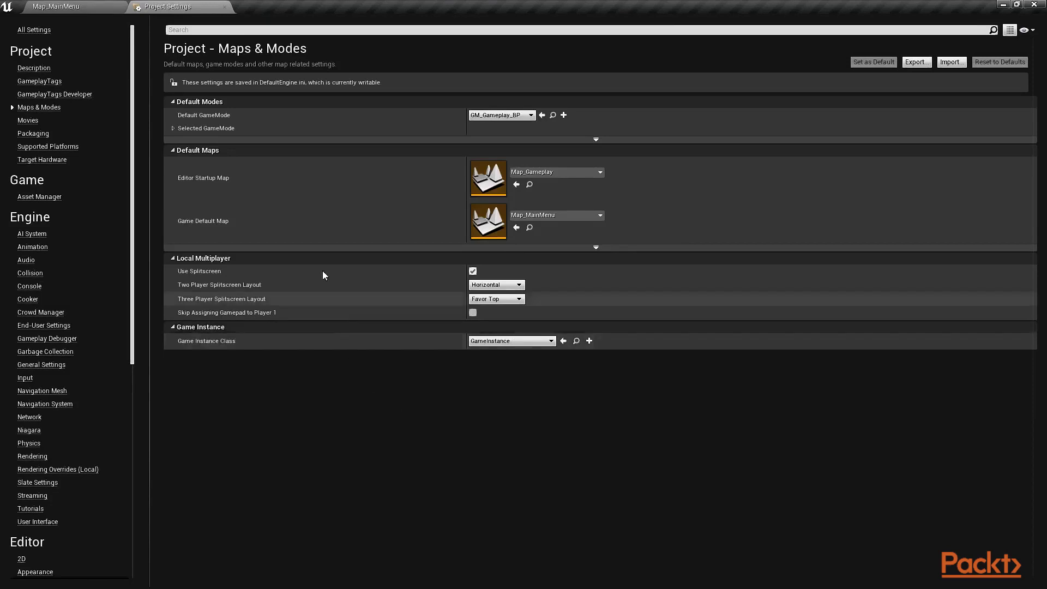
Open MainMenu_WB from the Widgets folder in the widget designer, then compile and save it.
{"action": "left_click", "coordinate": [224, 7]}
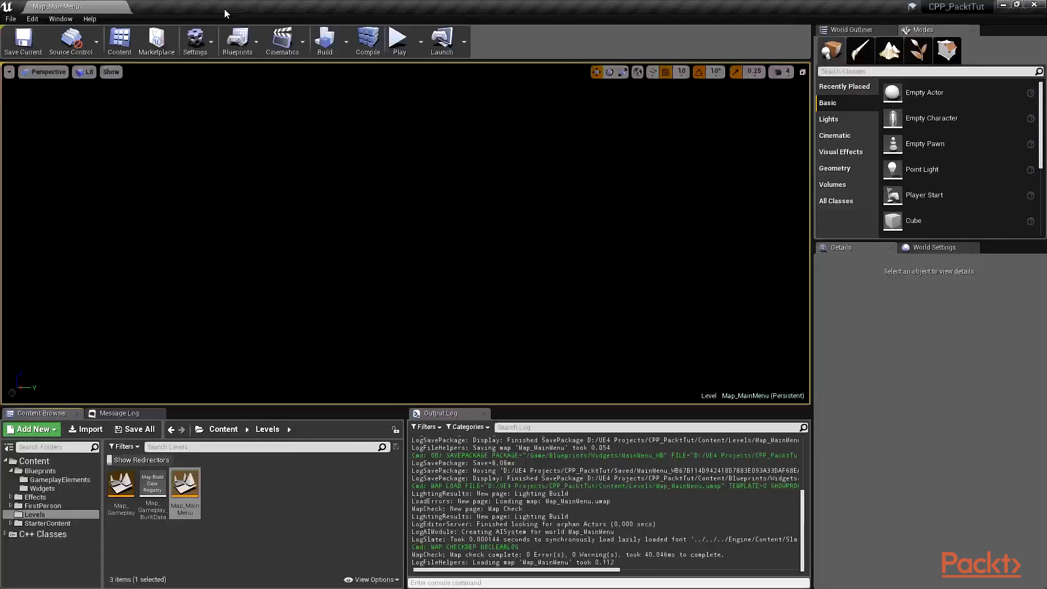
{"action": "left_click", "coordinate": [57, 489]}
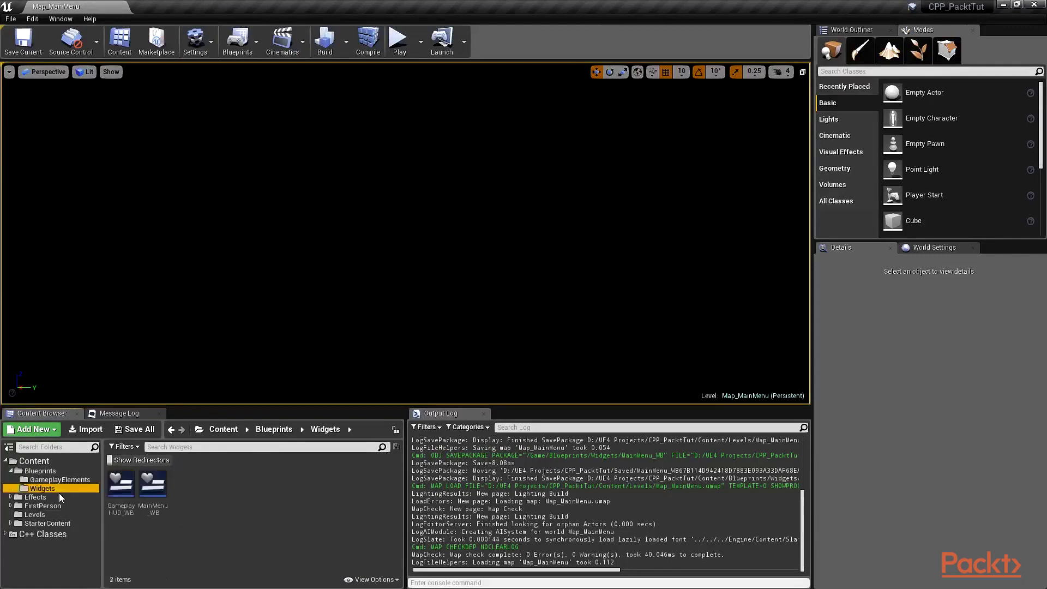
{"action": "double_click", "coordinate": [153, 485]}
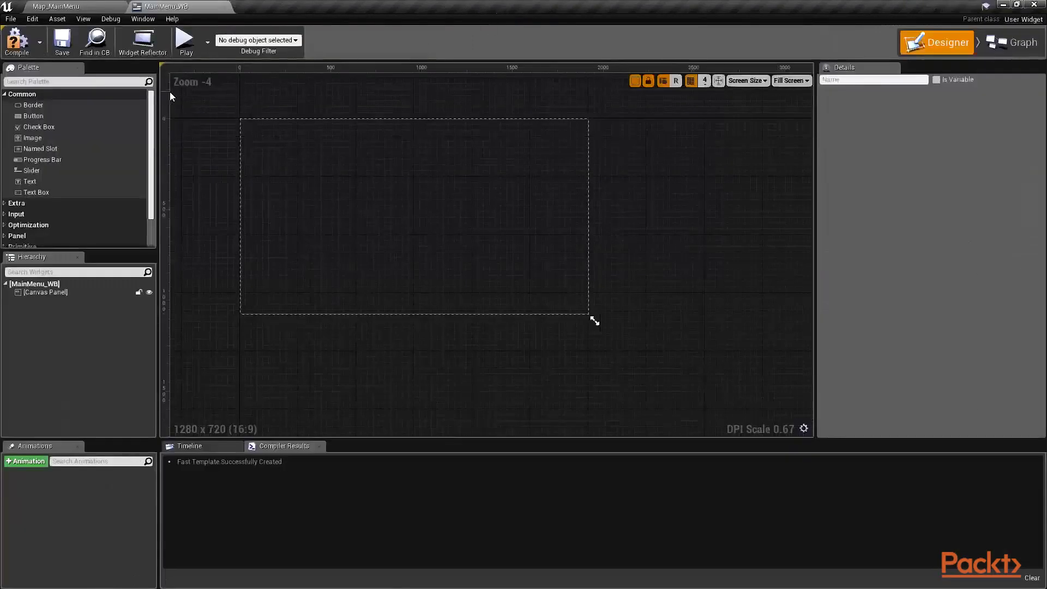
{"action": "left_click", "coordinate": [16, 41]}
{"action": "left_click", "coordinate": [62, 41]}
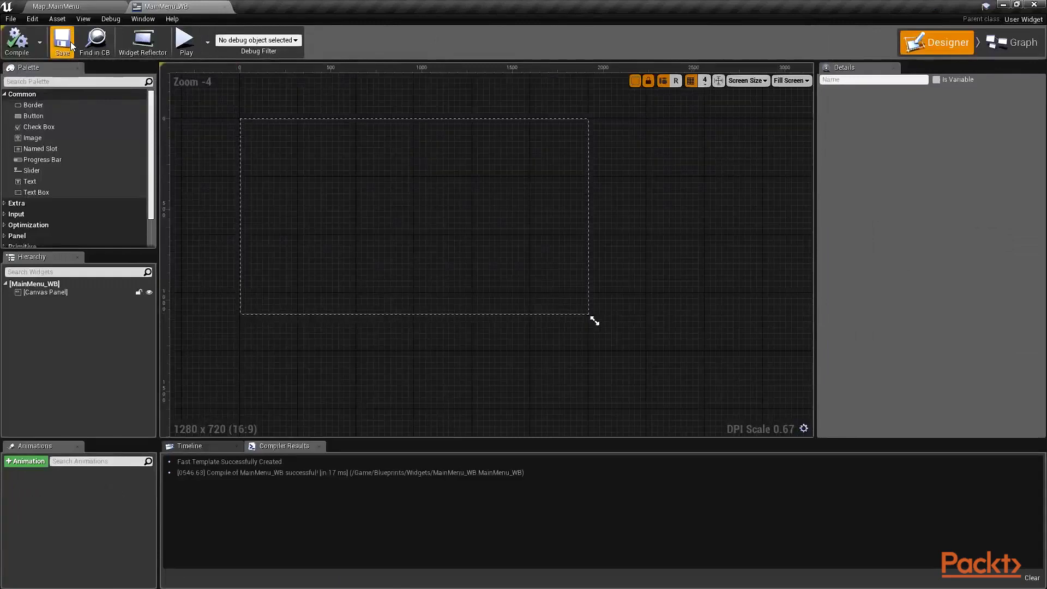
{"action": "scroll", "coordinate": [341, 297], "scroll_direction": "up", "scroll_amount": 1}
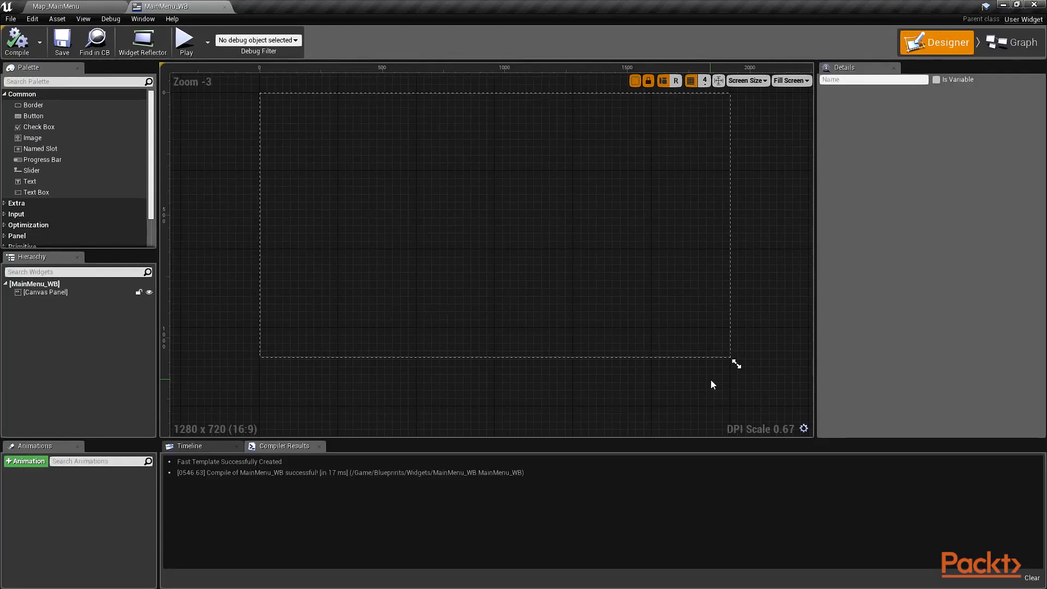
Place a Text Block onto the MainMenu_WB canvas.
{"action": "left_click", "coordinate": [350, 244]}
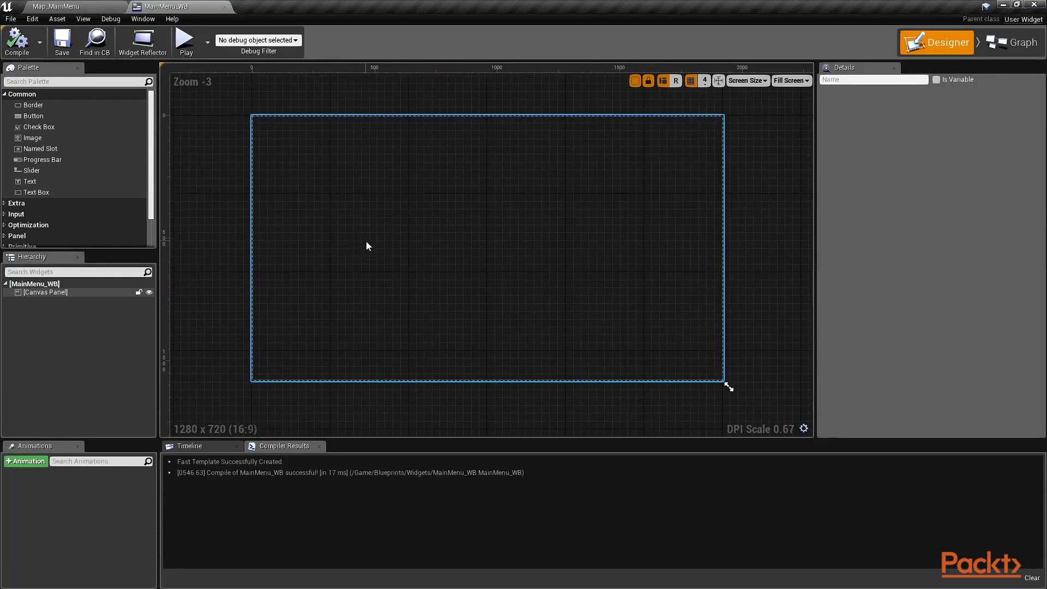
{"action": "left_click", "coordinate": [161, 201]}
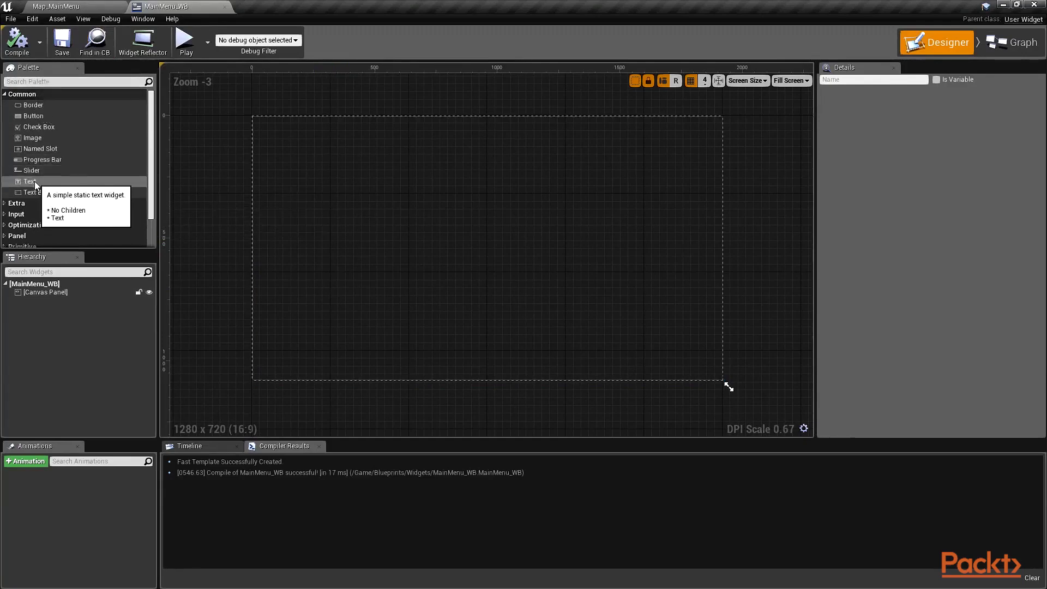
{"action": "left_click_drag", "start_coordinate": [30, 181], "coordinate": [461, 198]}
Anchor the text block top-centre at Position X 0, Y 150.
{"action": "left_click", "coordinate": [938, 125]}
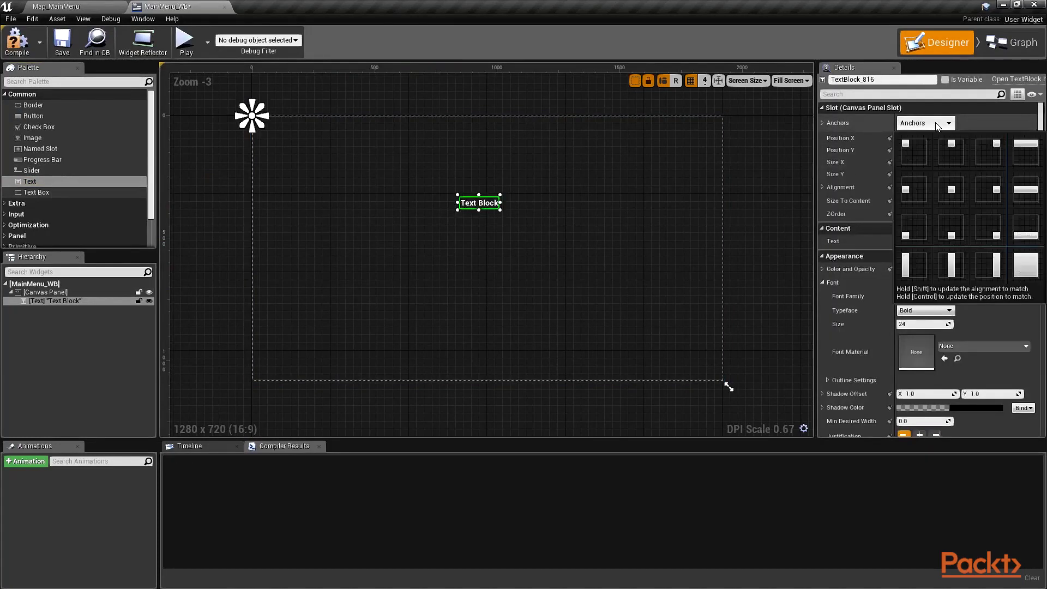
{"action": "left_click", "coordinate": [959, 147]}
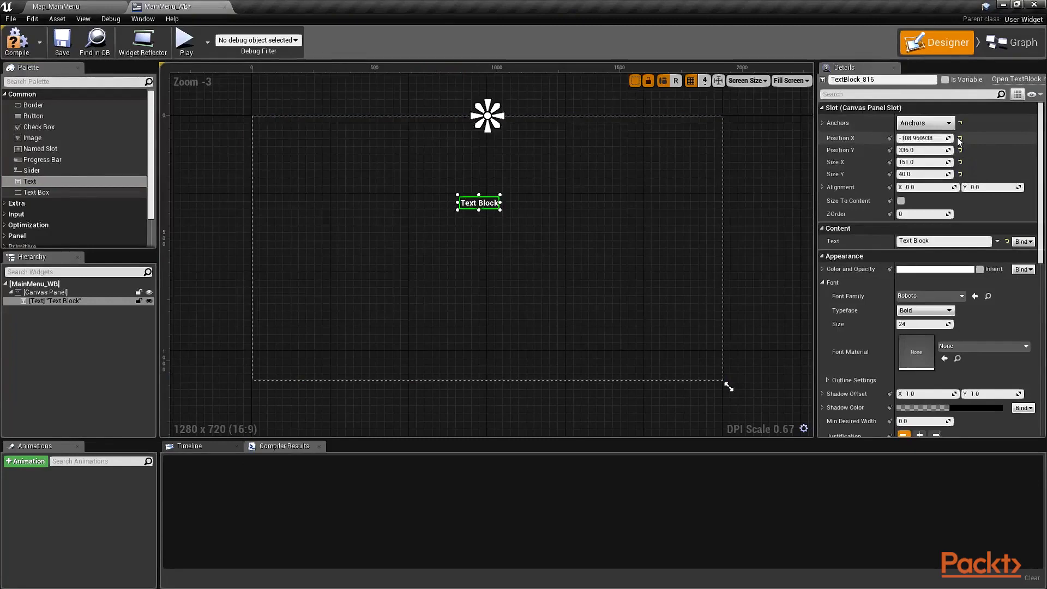
{"action": "left_click", "coordinate": [961, 139]}
{"action": "left_click", "coordinate": [936, 150]}
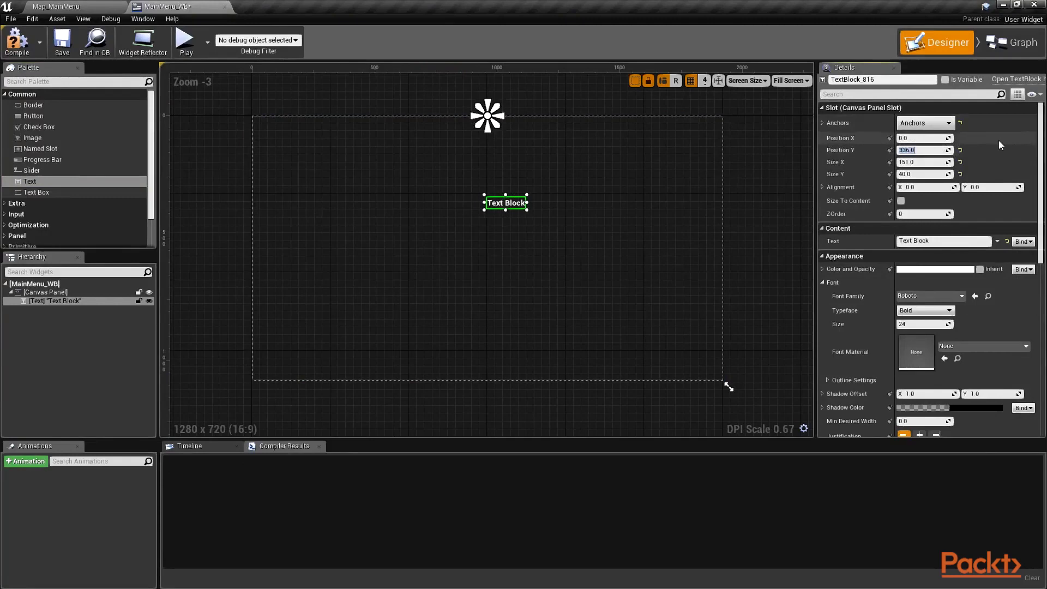
{"action": "type", "text": "150"}
{"action": "key", "text": "Return"}
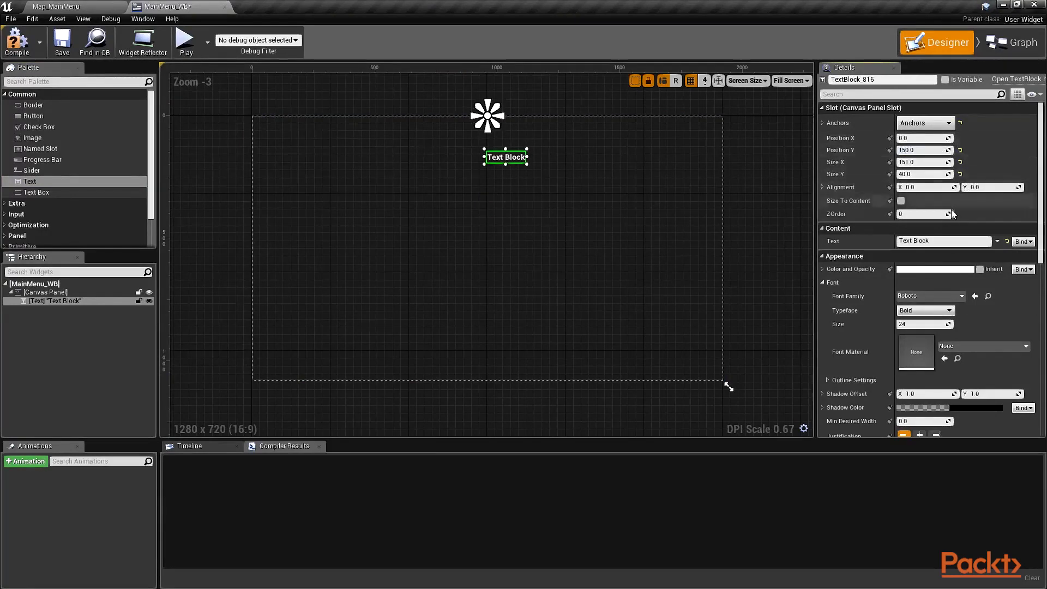
Set the title text to 'Main Menu' with Alignment X 0.5, Size To Content, and font size 50.
{"action": "left_click", "coordinate": [944, 241]}
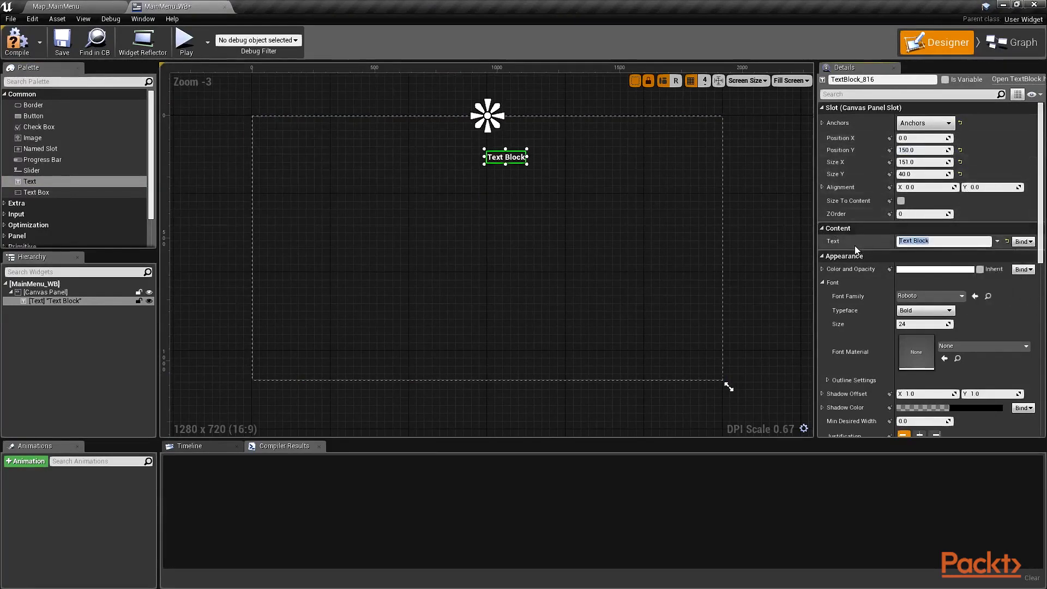
{"action": "type", "text": "Main Menu"}
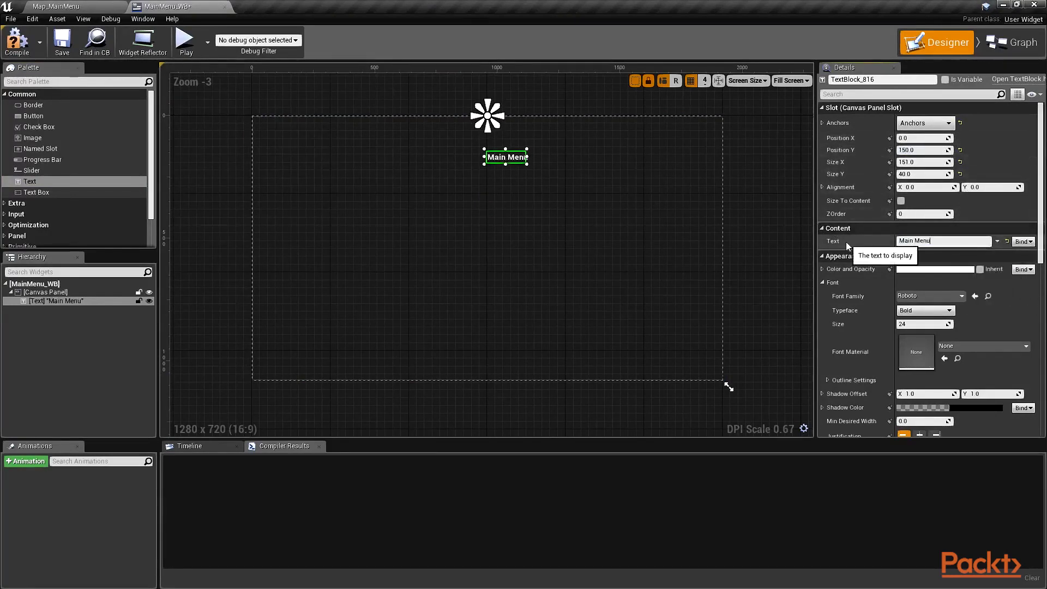
{"action": "left_click", "coordinate": [921, 187]}
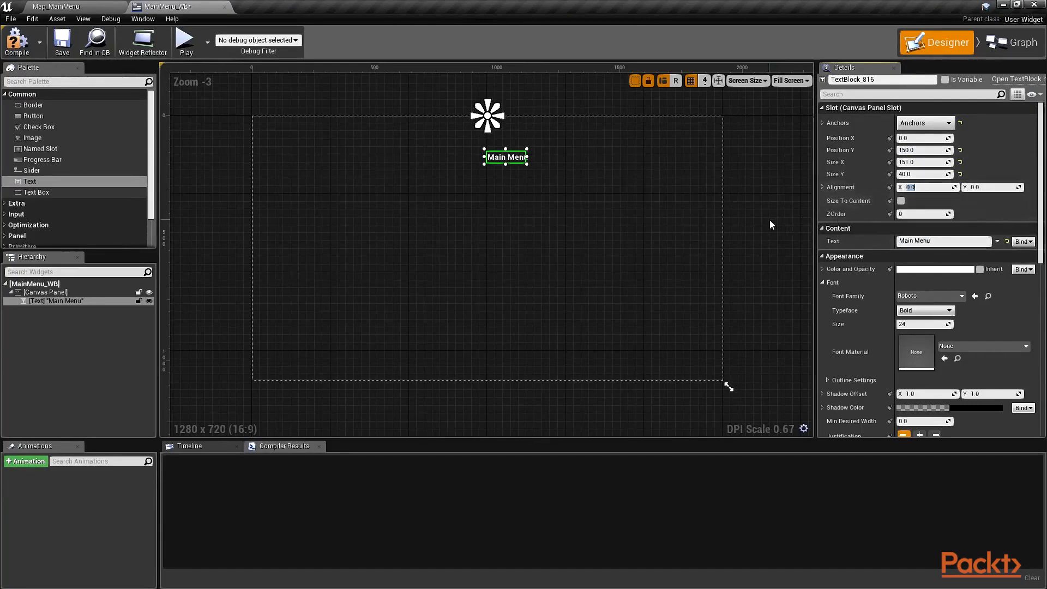
{"action": "type", "text": "0.5"}
{"action": "key", "text": "Return"}
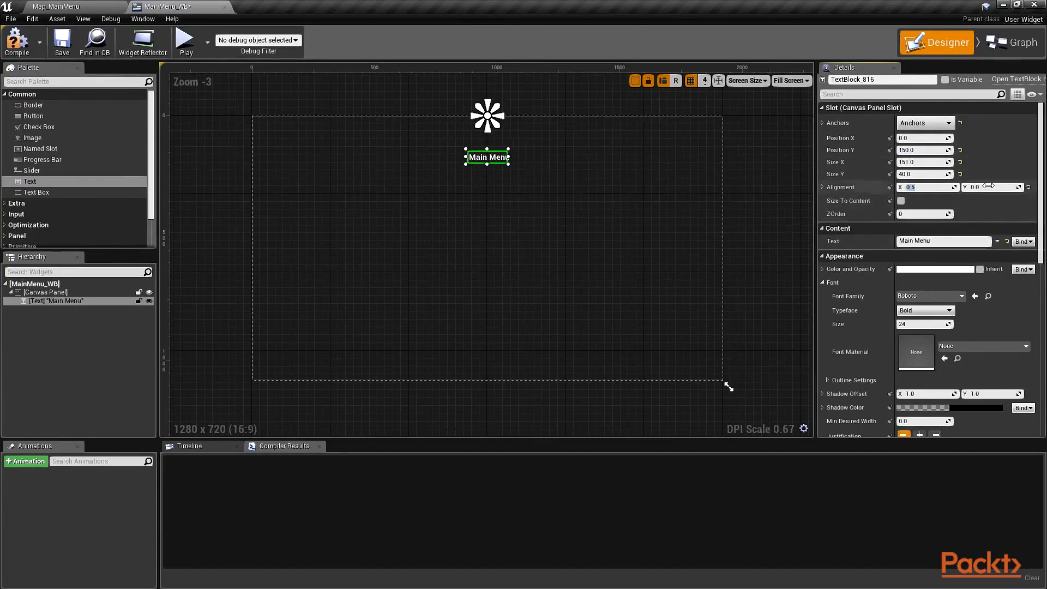
{"action": "left_click", "coordinate": [977, 197]}
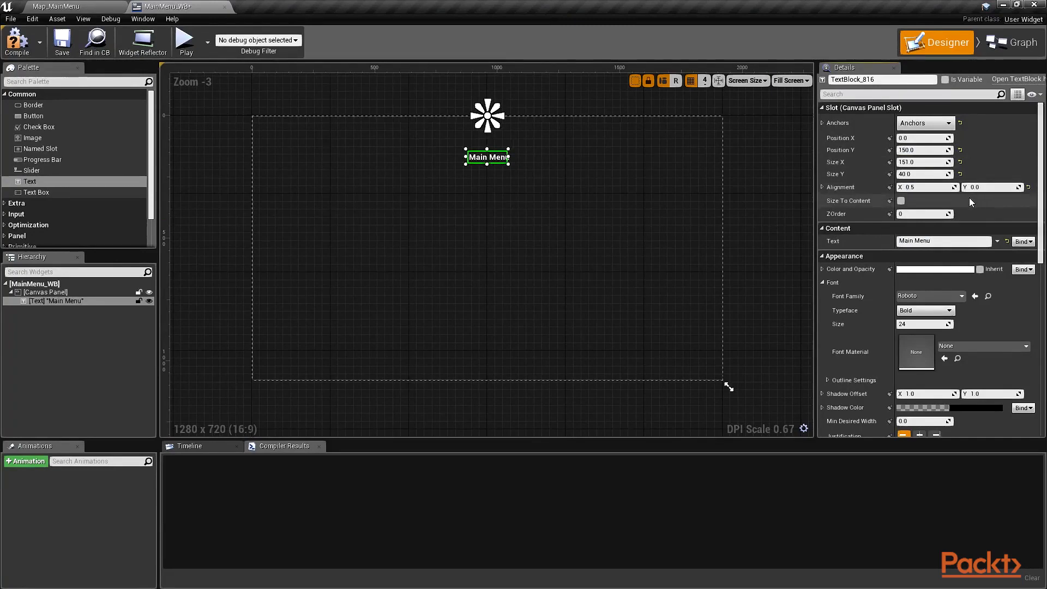
{"action": "left_click", "coordinate": [902, 200]}
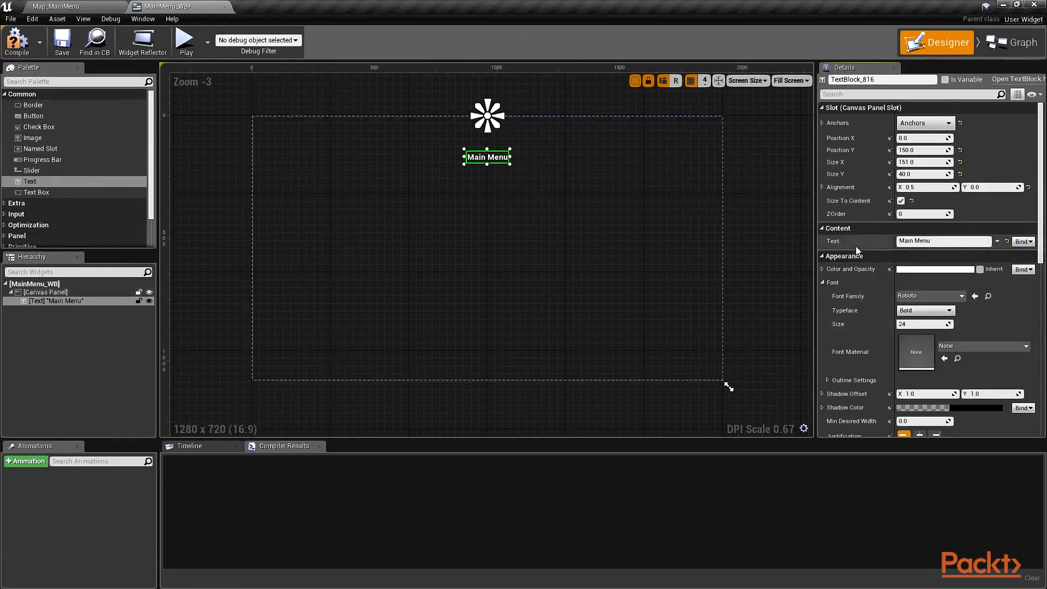
{"action": "left_click", "coordinate": [898, 323]}
{"action": "type", "text": "50"}
{"action": "key", "text": "Return"}
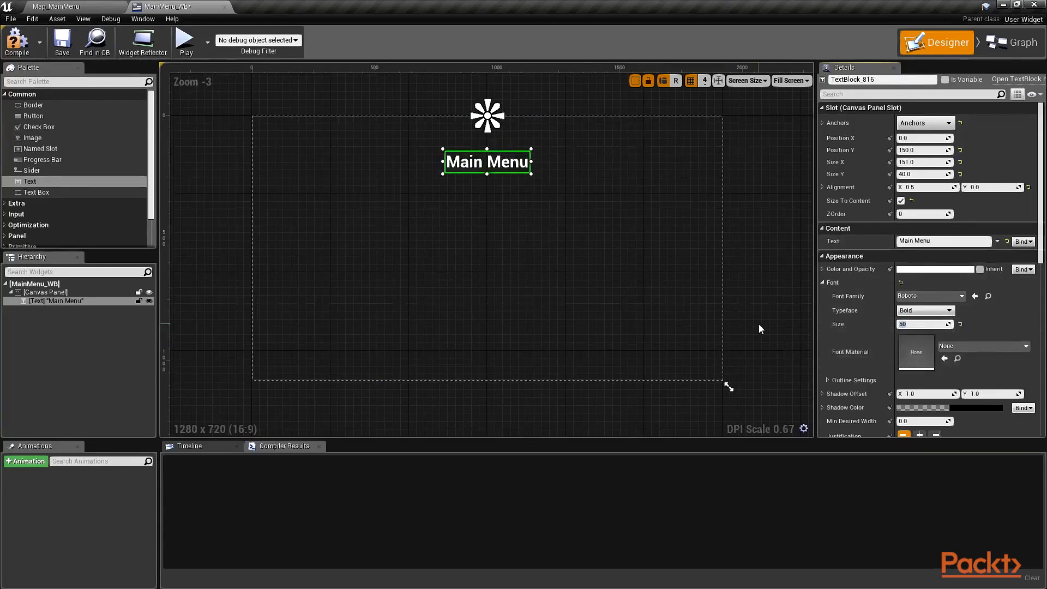
{"action": "left_click", "coordinate": [336, 173]}
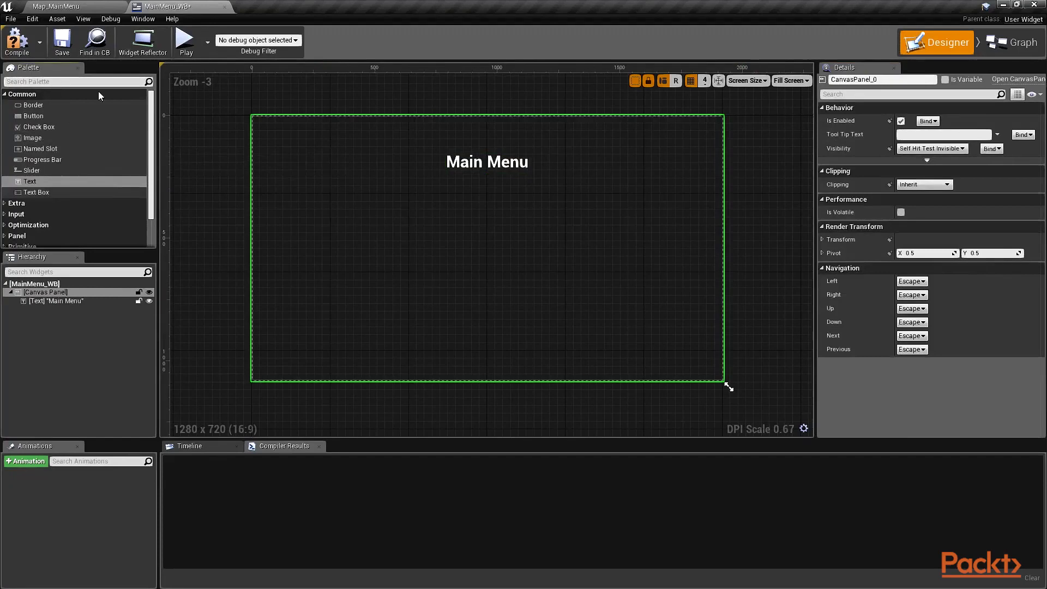
Add a Vertical Box anchored to the canvas centre at Position X 0, Y 150.
{"action": "type", "text": "vertica"}
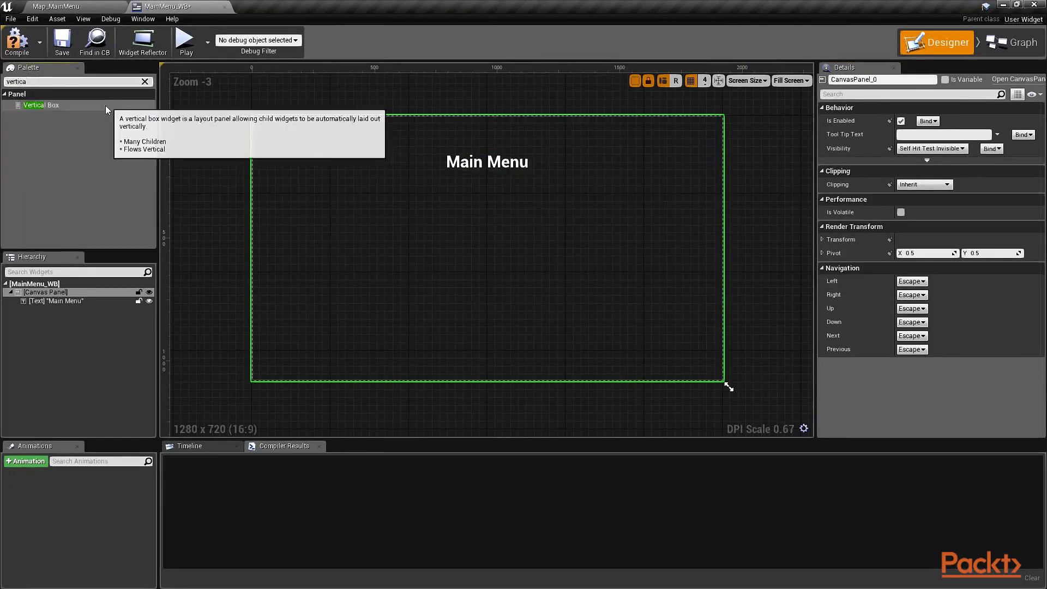
{"action": "left_click_drag", "start_coordinate": [106, 107], "coordinate": [482, 269]}
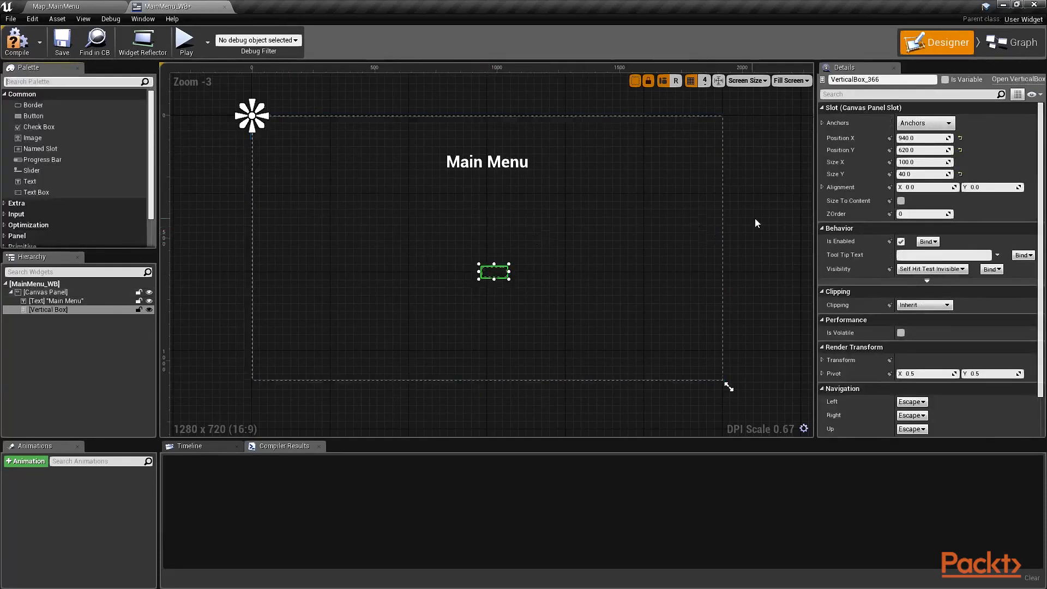
{"action": "left_click", "coordinate": [910, 125]}
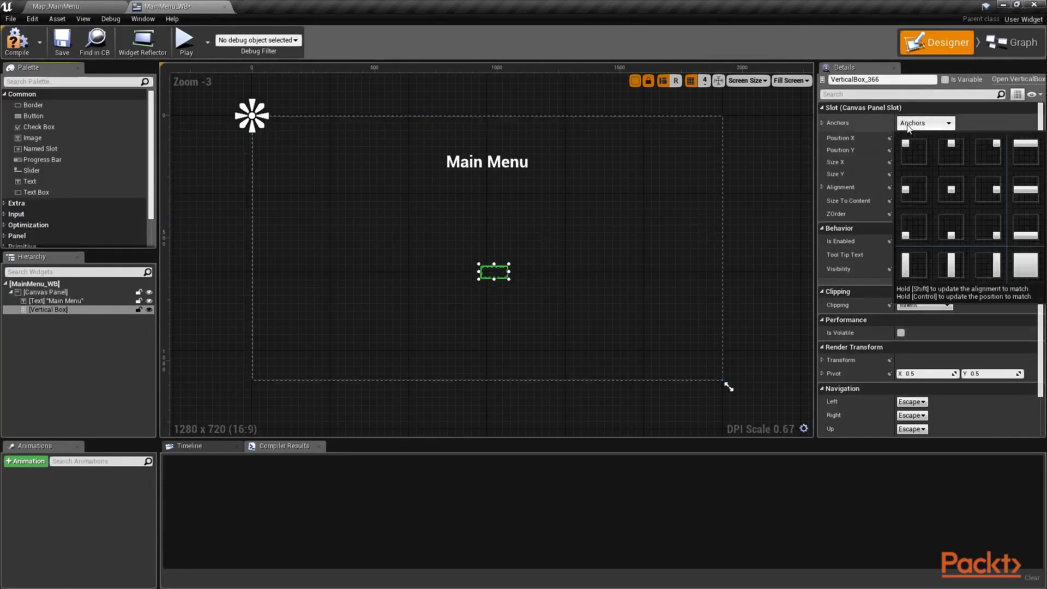
{"action": "left_click", "coordinate": [953, 192]}
{"action": "left_click", "coordinate": [961, 139]}
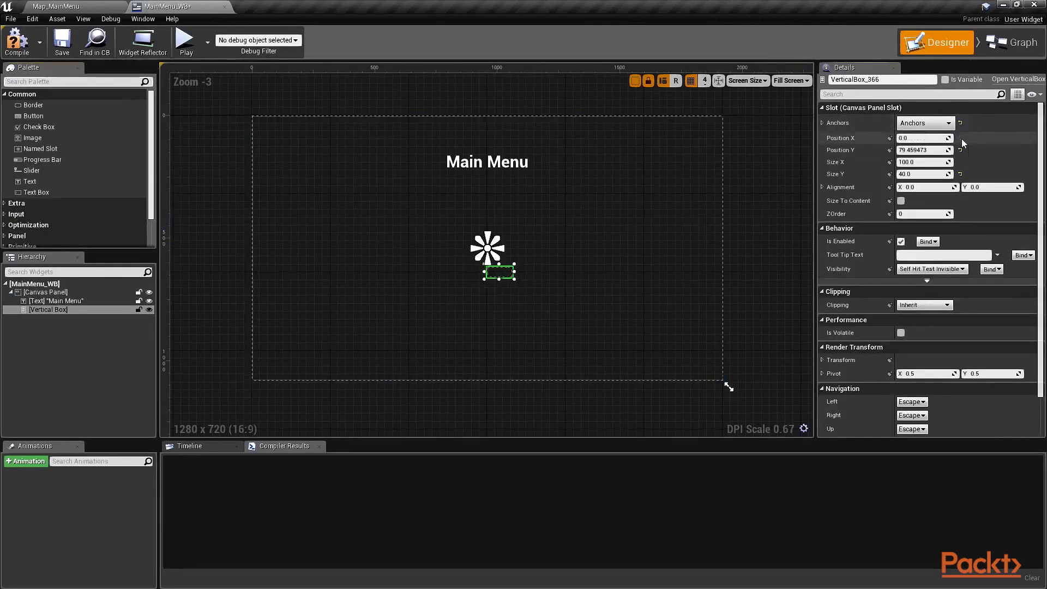
{"action": "left_click", "coordinate": [922, 150]}
{"action": "type", "text": "150"}
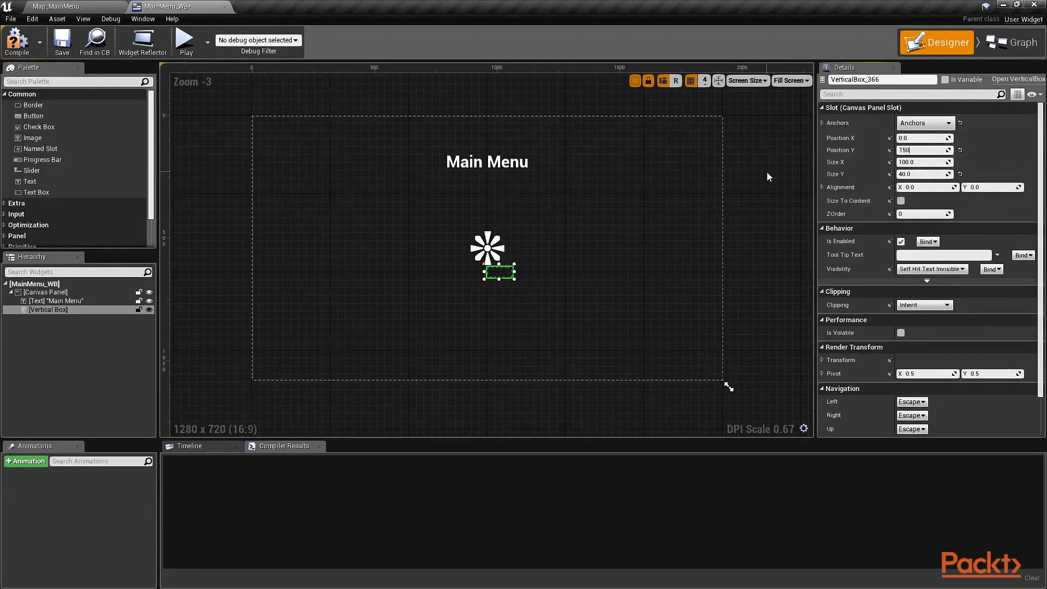
{"action": "key", "text": "Return"}
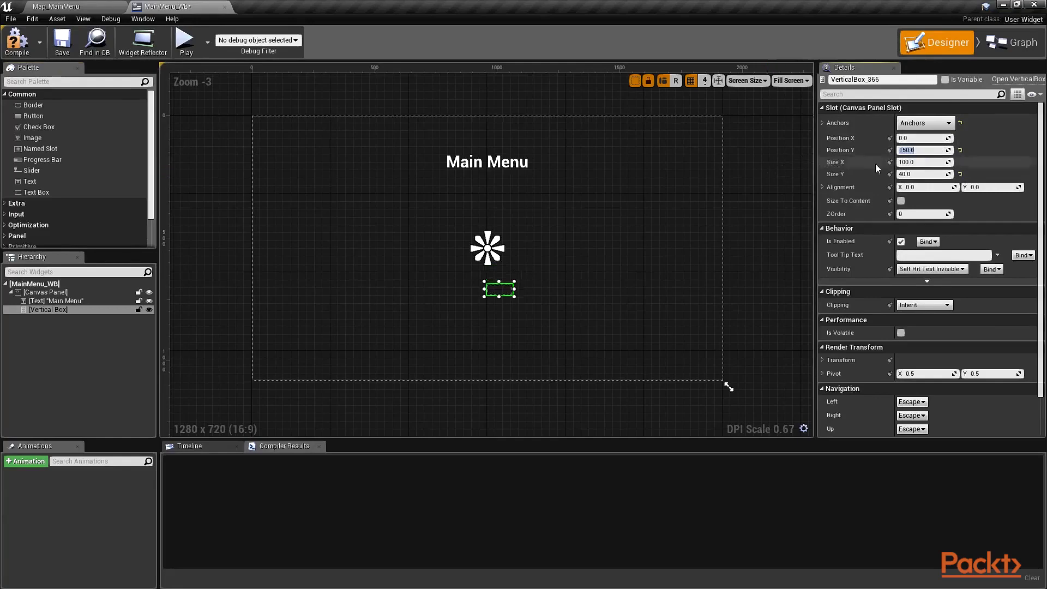
Size the vertical box 1000 × 400 with alignment 0.5 / 0.5.
{"action": "left_click", "coordinate": [921, 163]}
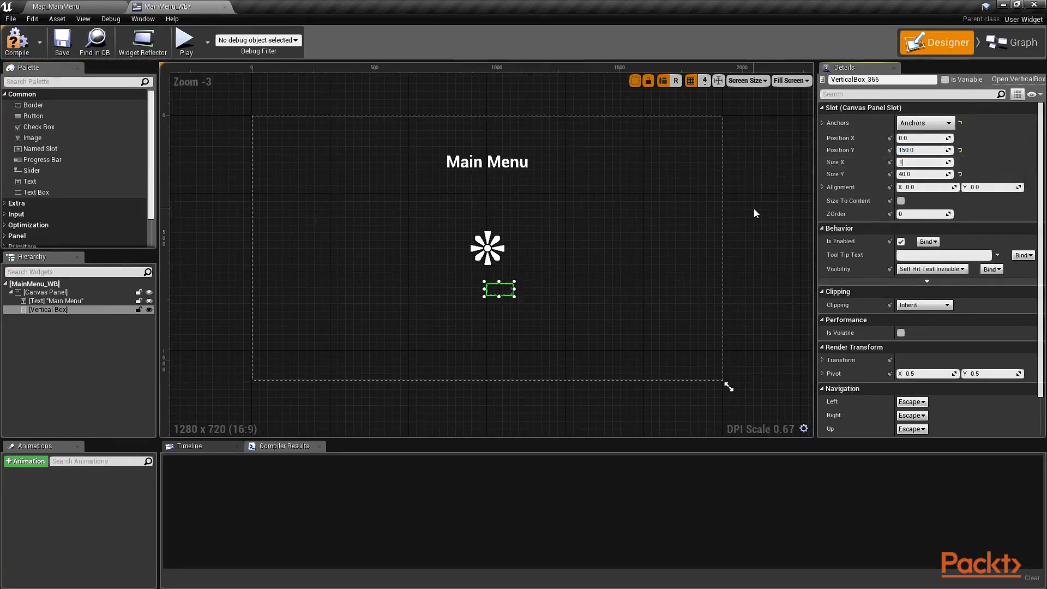
{"action": "type", "text": "1000"}
{"action": "key", "text": "Return"}
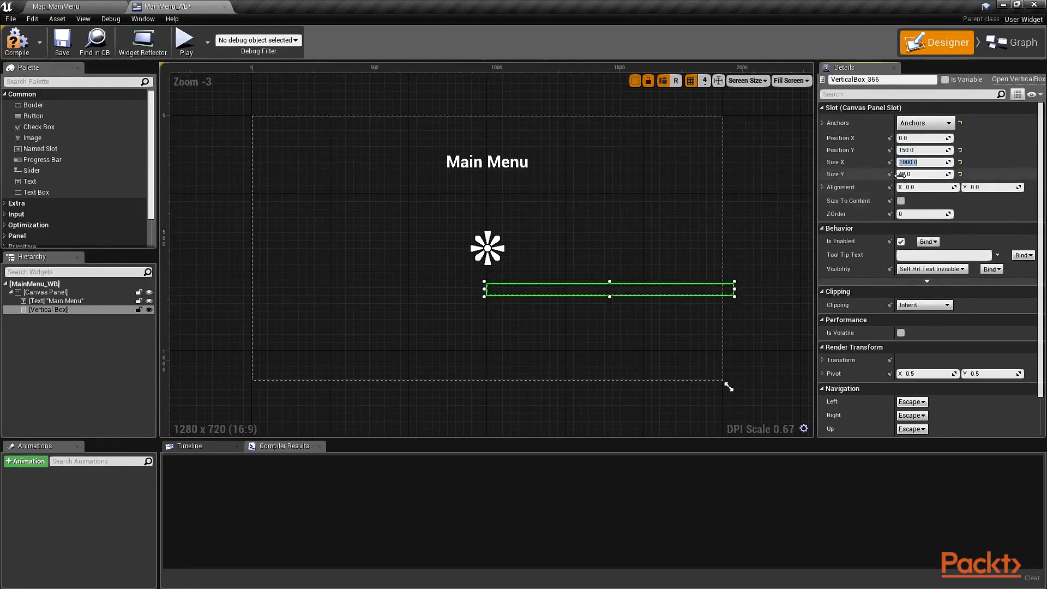
{"action": "left_click", "coordinate": [918, 175]}
{"action": "type", "text": "400"}
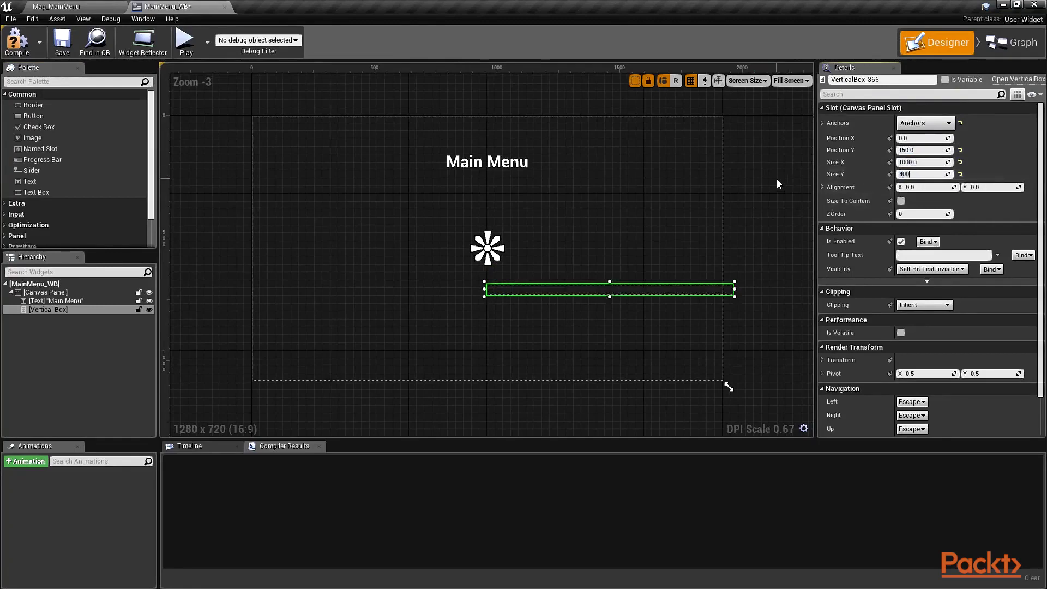
{"action": "key", "text": "Return"}
{"action": "left_click", "coordinate": [920, 188]}
{"action": "type", "text": "0.5"}
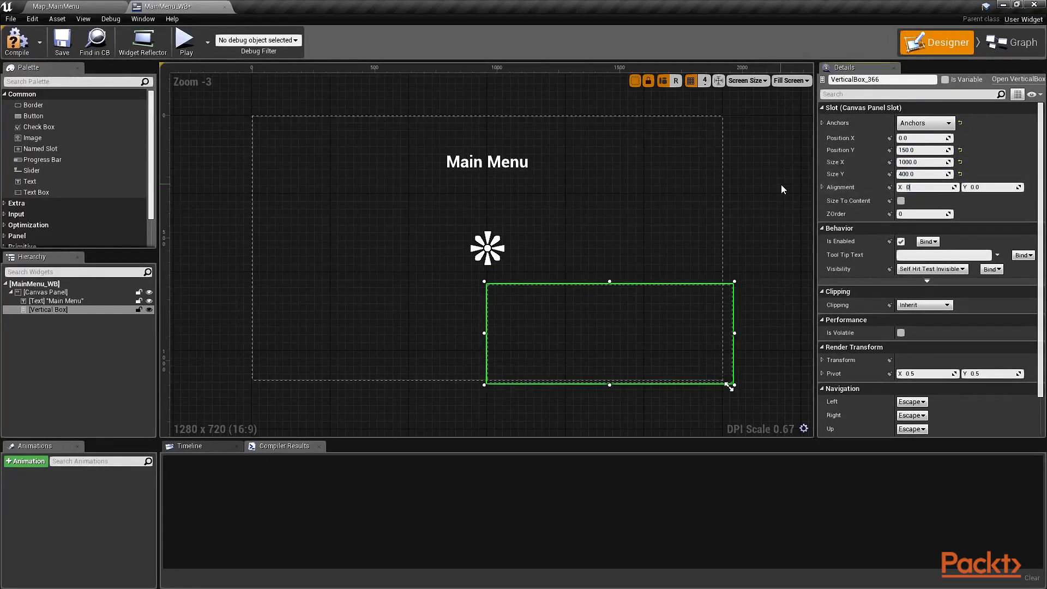
{"action": "key", "text": "Return"}
{"action": "key", "text": "Tab"}
{"action": "type", "text": "0.5"}
{"action": "key", "text": "Return"}
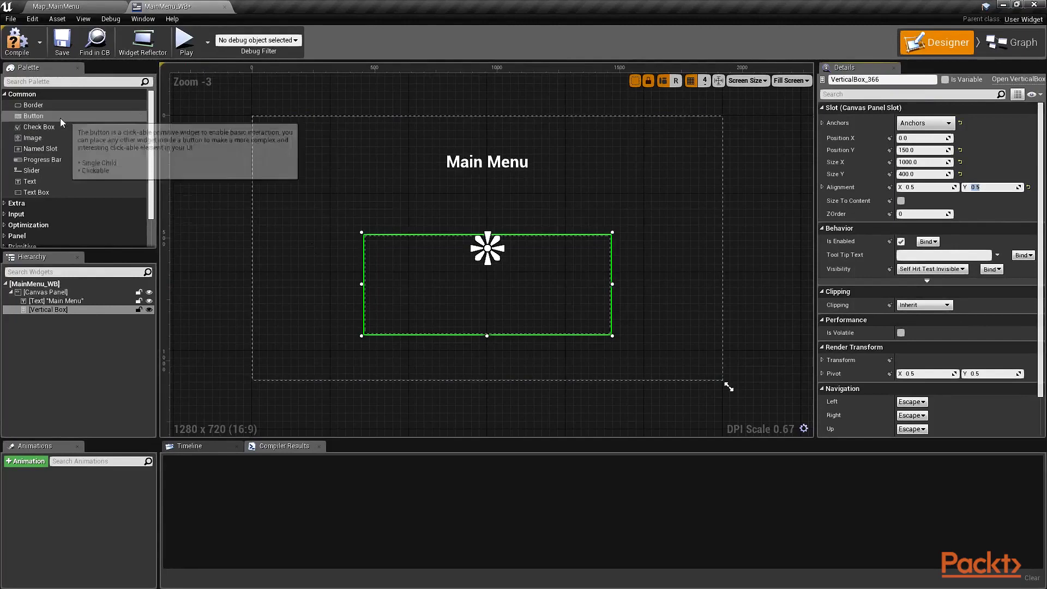
Put a Button inside the vertical box and select it.
{"action": "left_click_drag", "start_coordinate": [57, 116], "coordinate": [52, 309]}
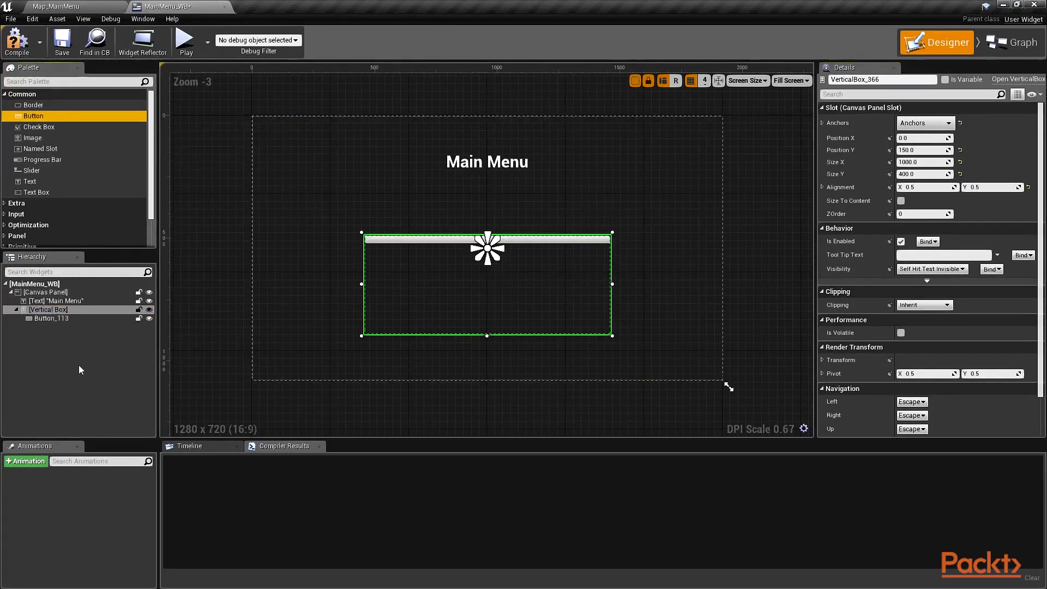
{"action": "scroll", "coordinate": [555, 250], "scroll_direction": "up", "scroll_amount": 5}
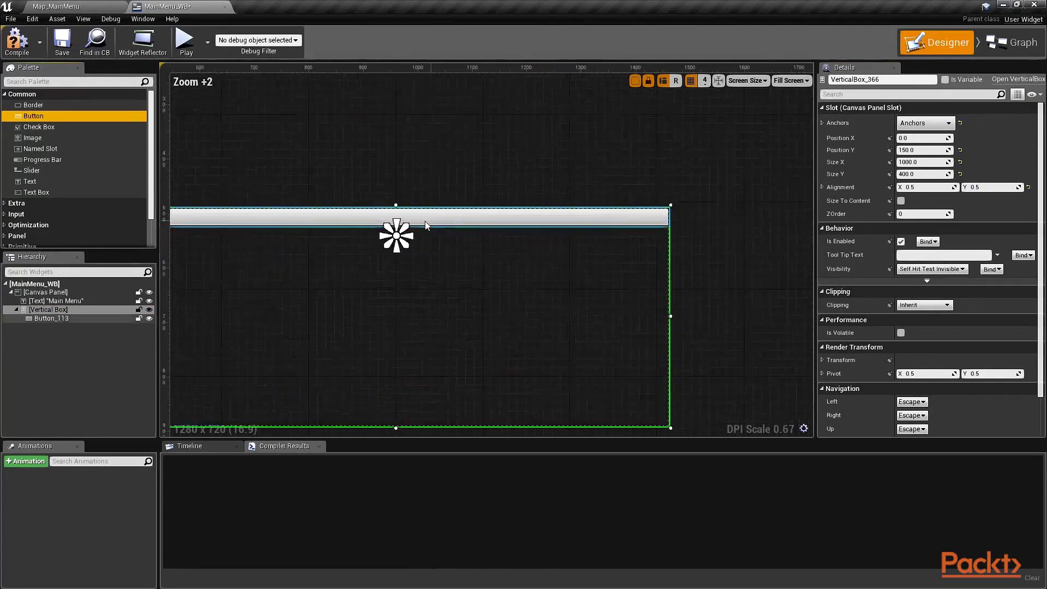
{"action": "scroll", "coordinate": [473, 212], "scroll_direction": "up", "scroll_amount": 3}
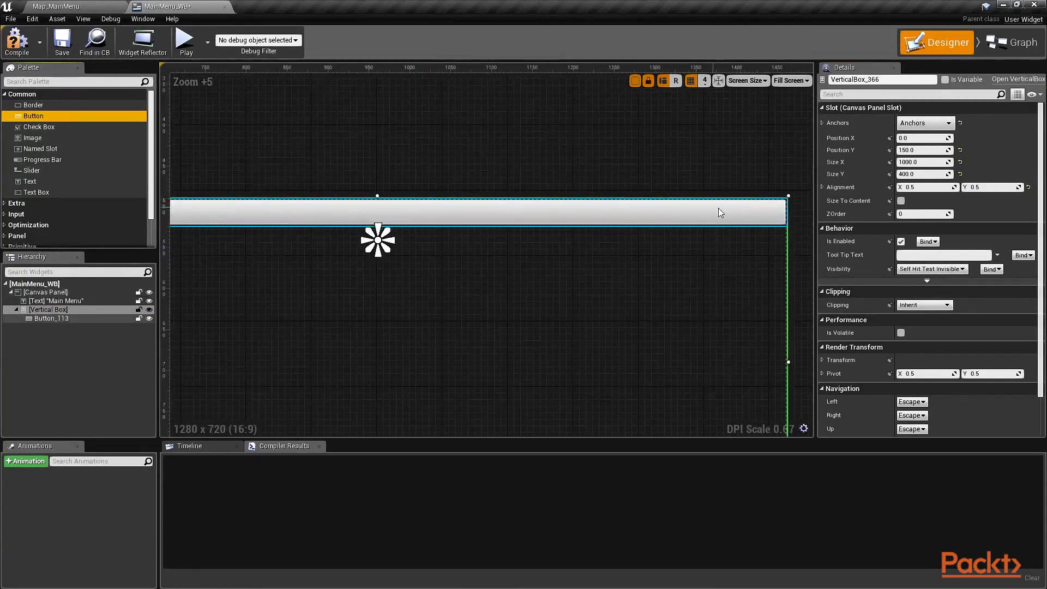
{"action": "scroll", "coordinate": [505, 216], "scroll_direction": "down", "scroll_amount": 6}
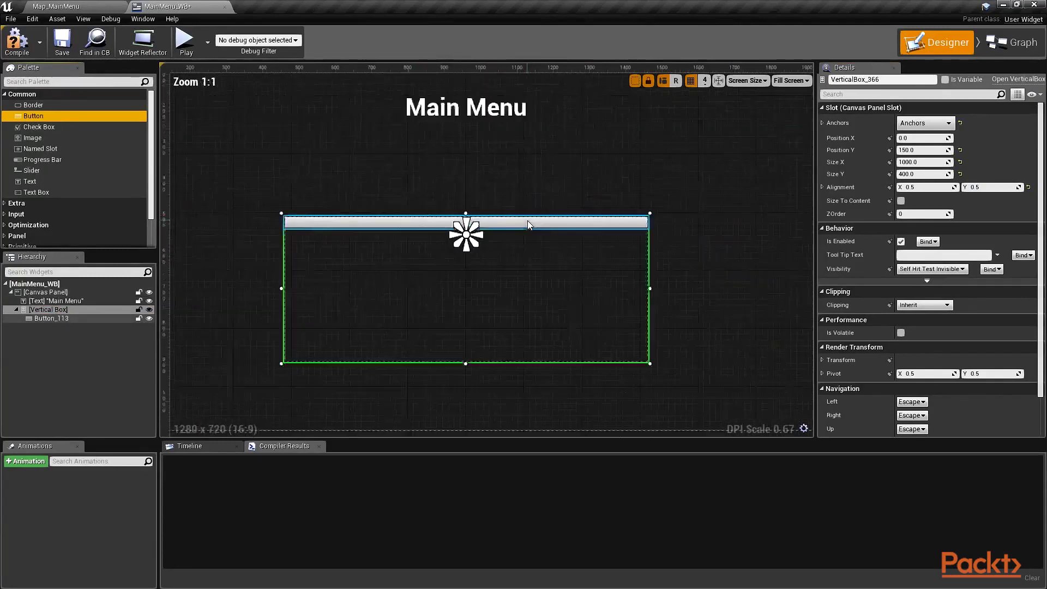
{"action": "left_click", "coordinate": [56, 319]}
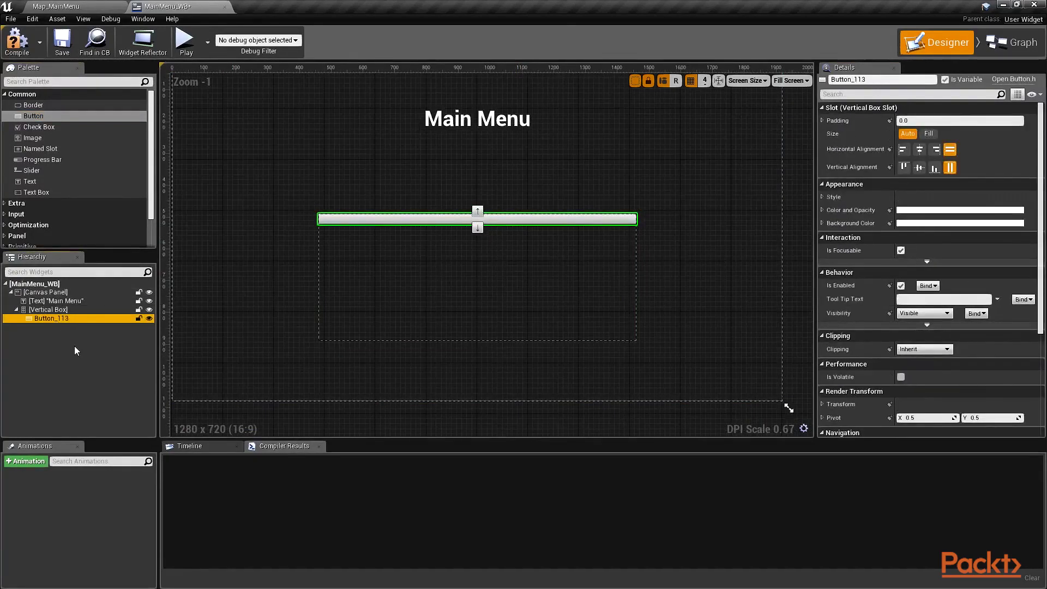
Rename the button to StartButton in the Hierarchy.
{"action": "right_click", "coordinate": [65, 316]}
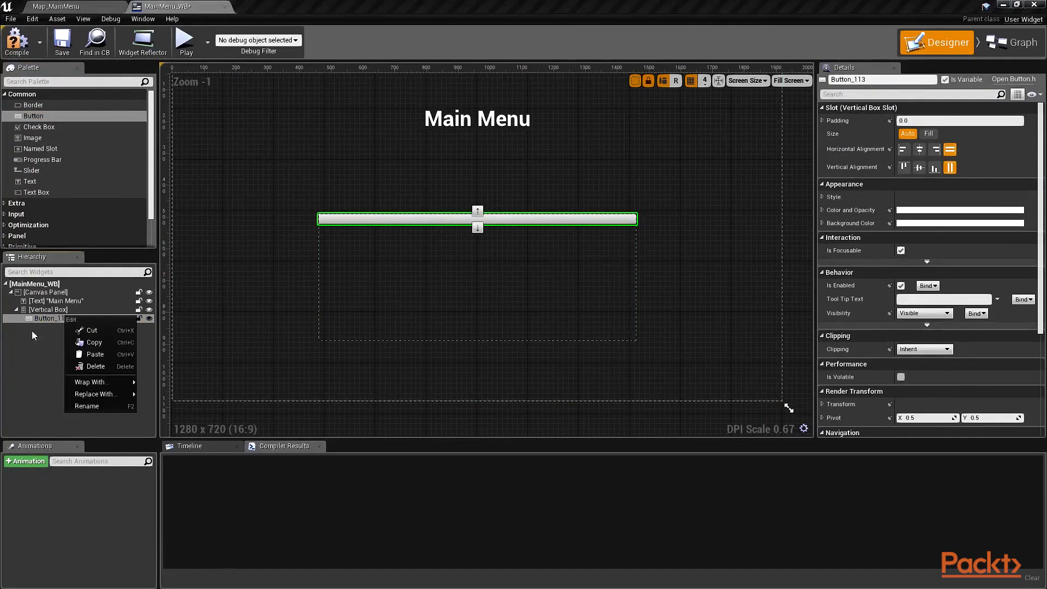
{"action": "mouse_move", "coordinate": [117, 384]}
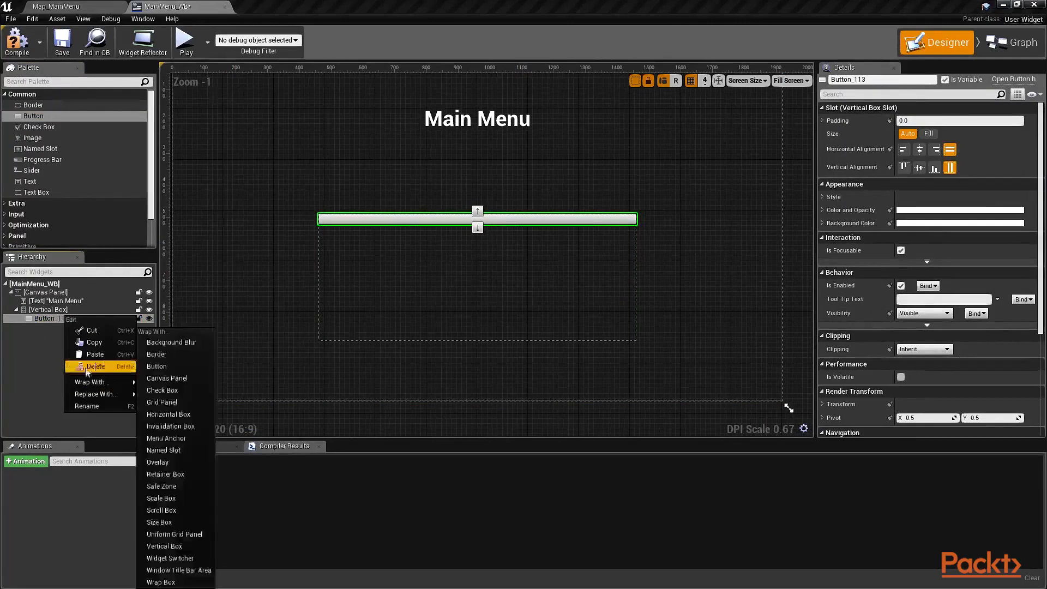
{"action": "left_click", "coordinate": [105, 405]}
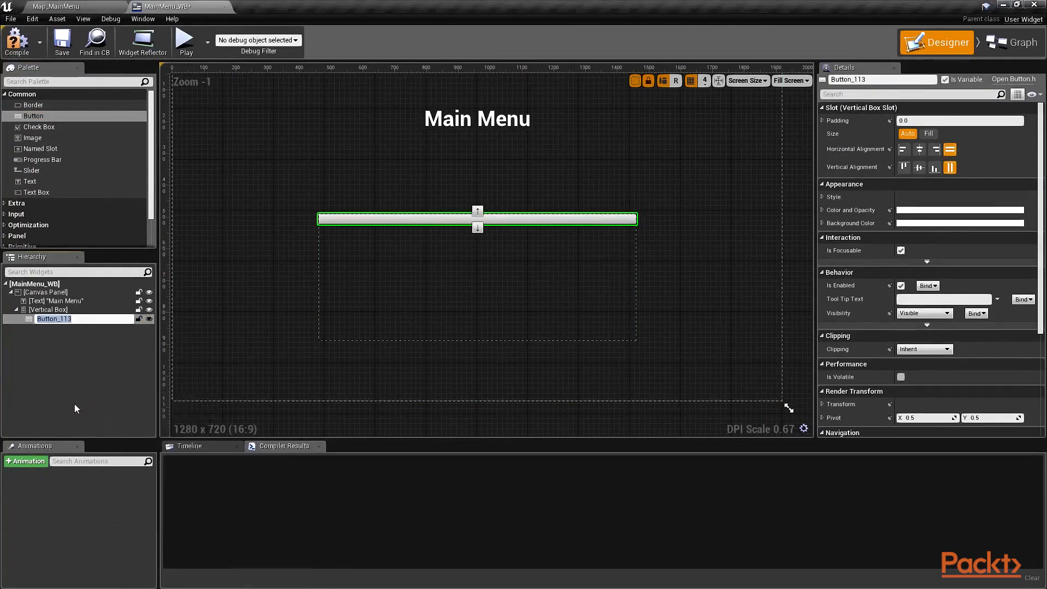
{"action": "type", "text": "StartButton"}
{"action": "key", "text": "Return"}
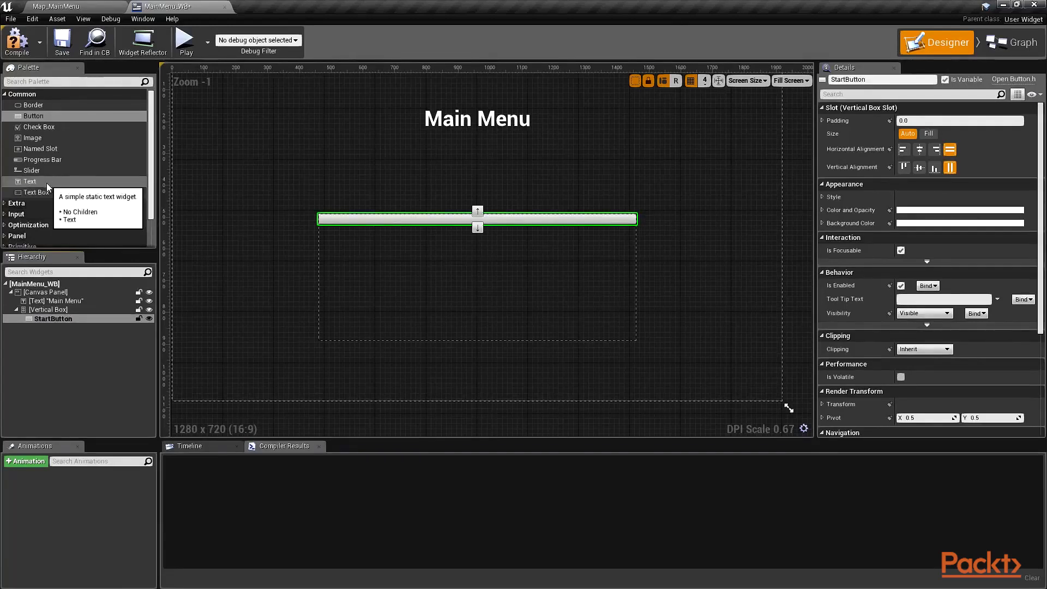
Add a Text label inside StartButton reading 'Start Game'.
{"action": "left_click_drag", "start_coordinate": [47, 182], "coordinate": [77, 320]}
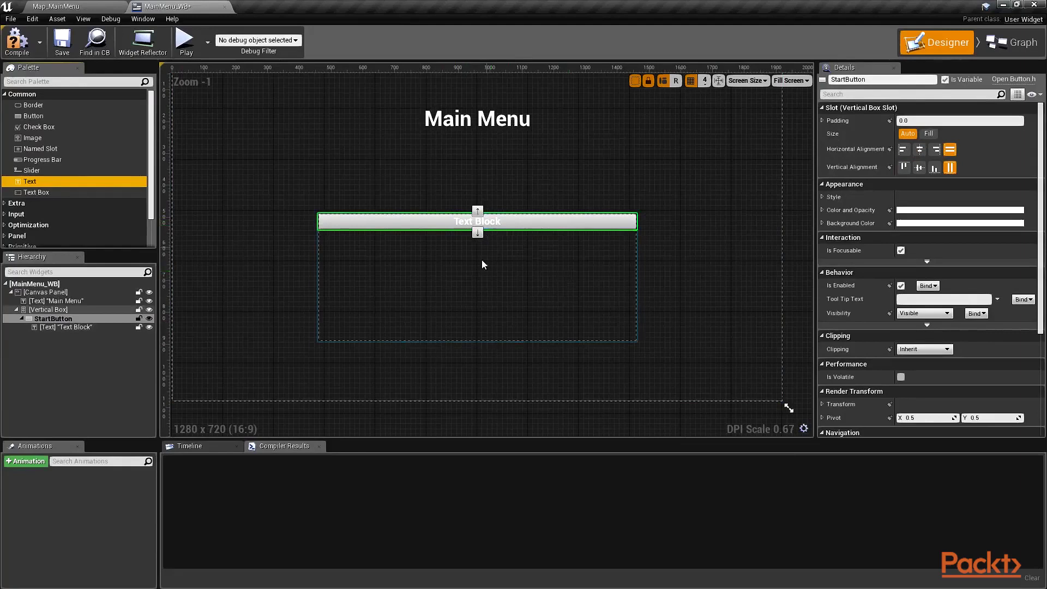
{"action": "left_click", "coordinate": [98, 327]}
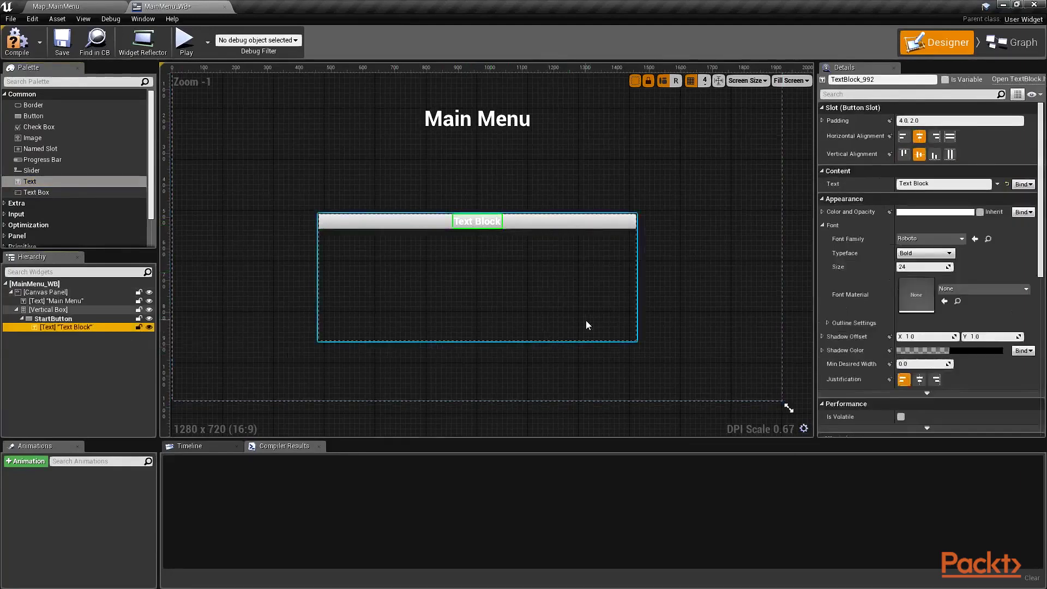
{"action": "left_click", "coordinate": [949, 184]}
{"action": "key", "text": "ctrl+a"}
{"action": "type", "text": "Start Game"}
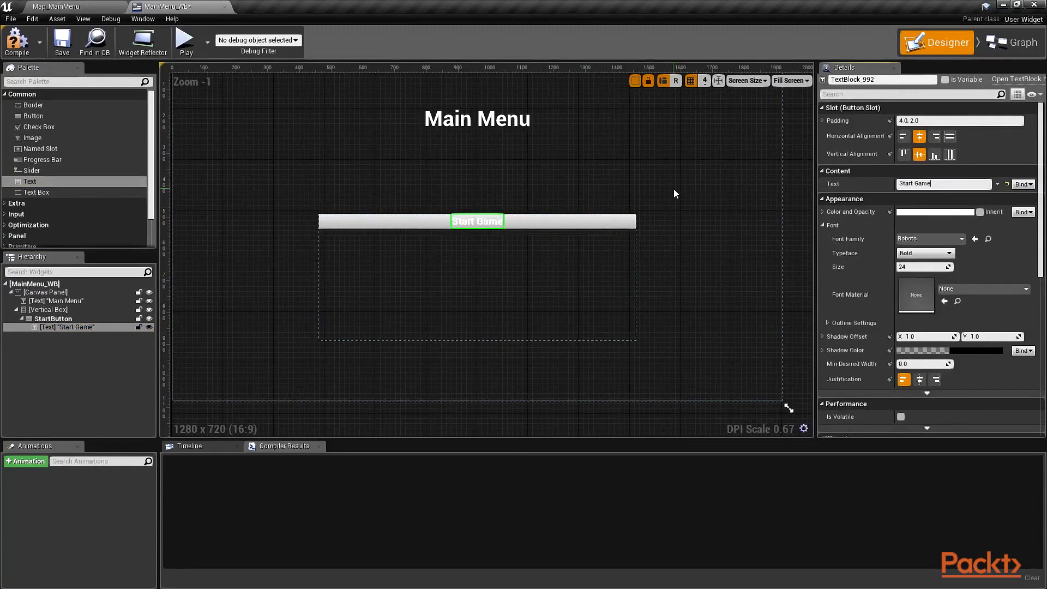
Make the label black with font size 40.
{"action": "left_click", "coordinate": [929, 213]}
{"action": "left_click_drag", "start_coordinate": [872, 218], "coordinate": [801, 294]}
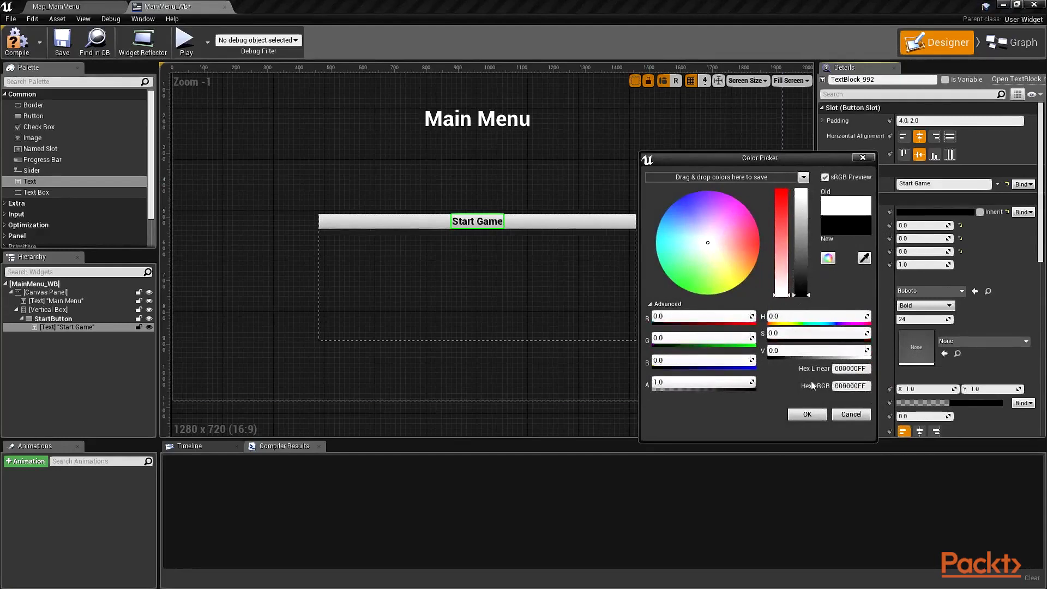
{"action": "left_click", "coordinate": [808, 414]}
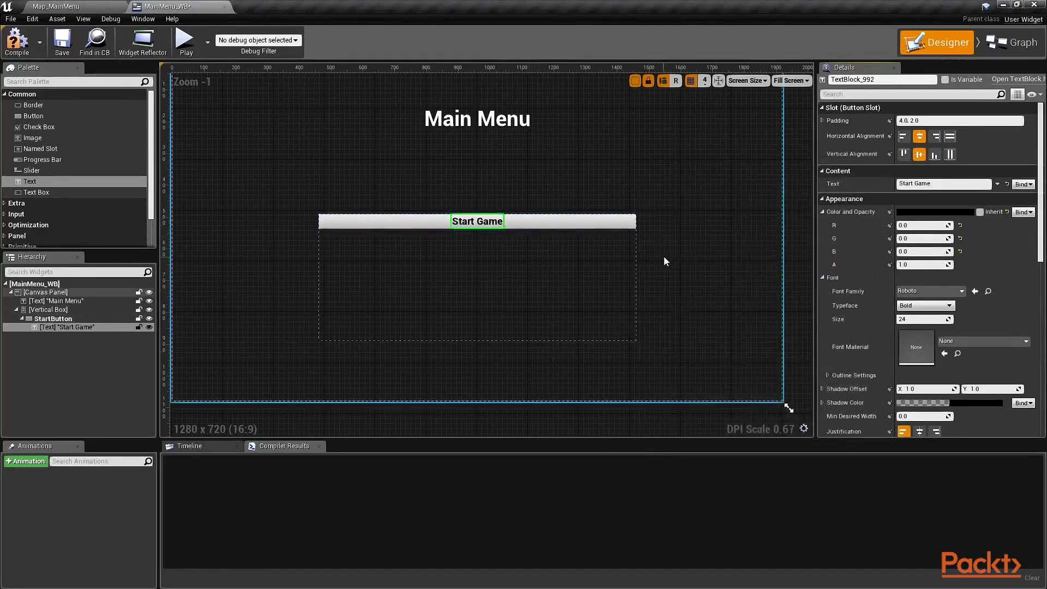
{"action": "left_click", "coordinate": [923, 319]}
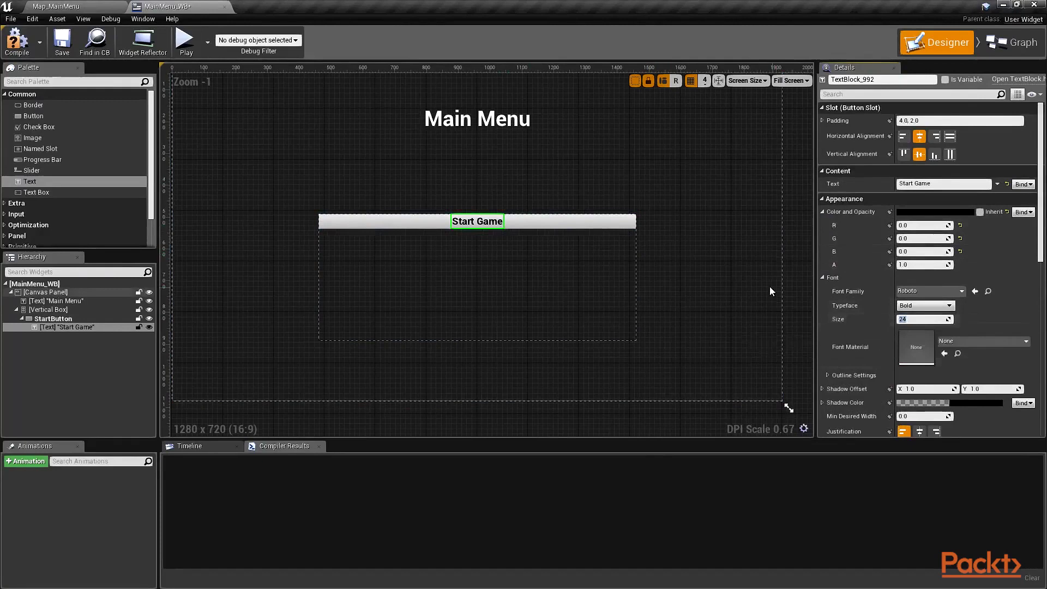
{"action": "type", "text": "40"}
{"action": "key", "text": "Return"}
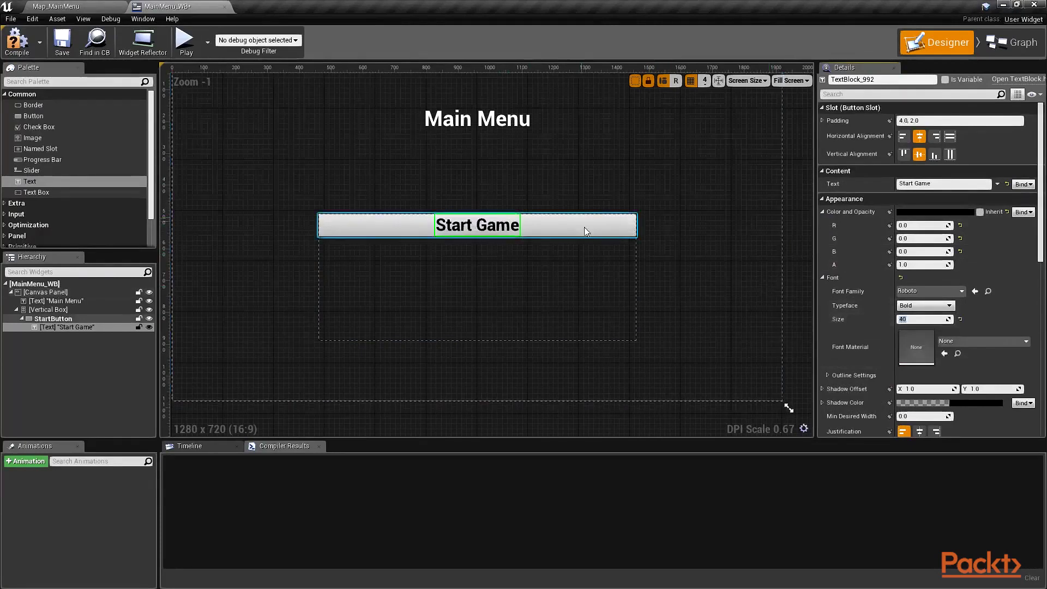
{"action": "left_click", "coordinate": [567, 225]}
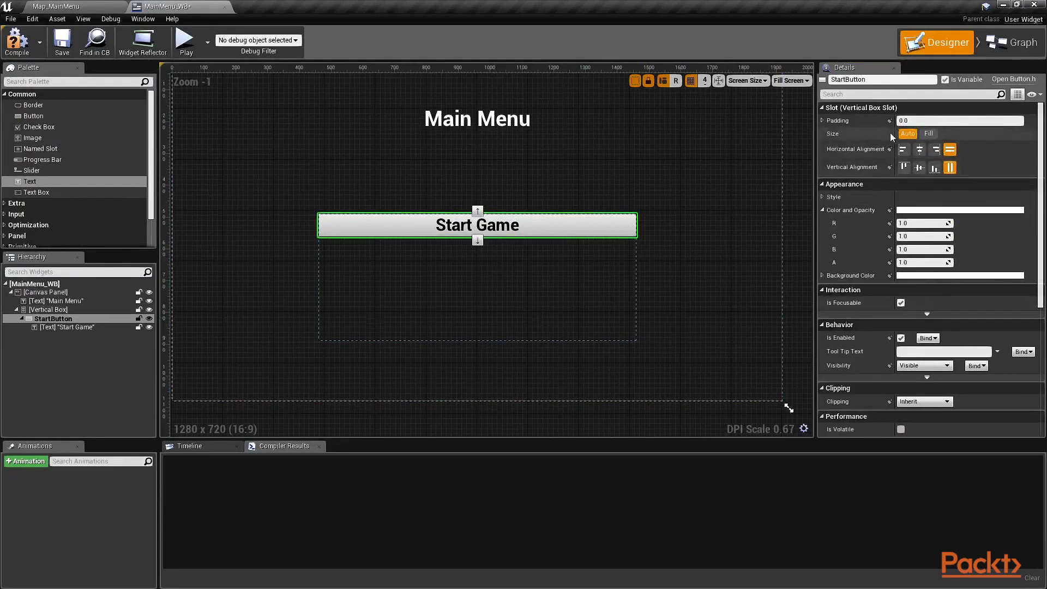
Set StartButton's Size to Fill and paste a copy of it into the vertical box.
{"action": "left_click", "coordinate": [929, 134]}
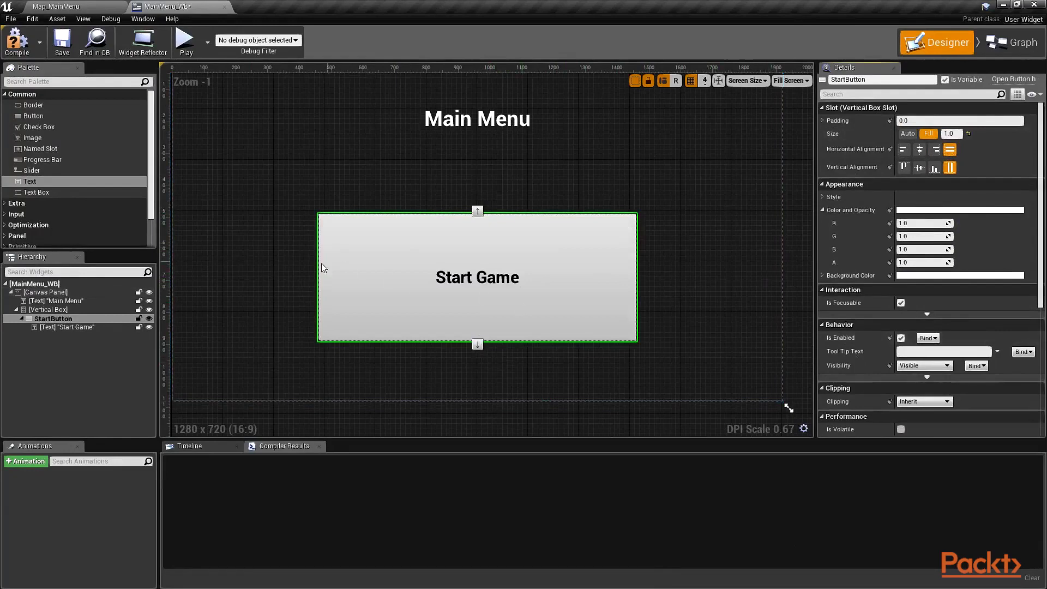
{"action": "left_click", "coordinate": [20, 320]}
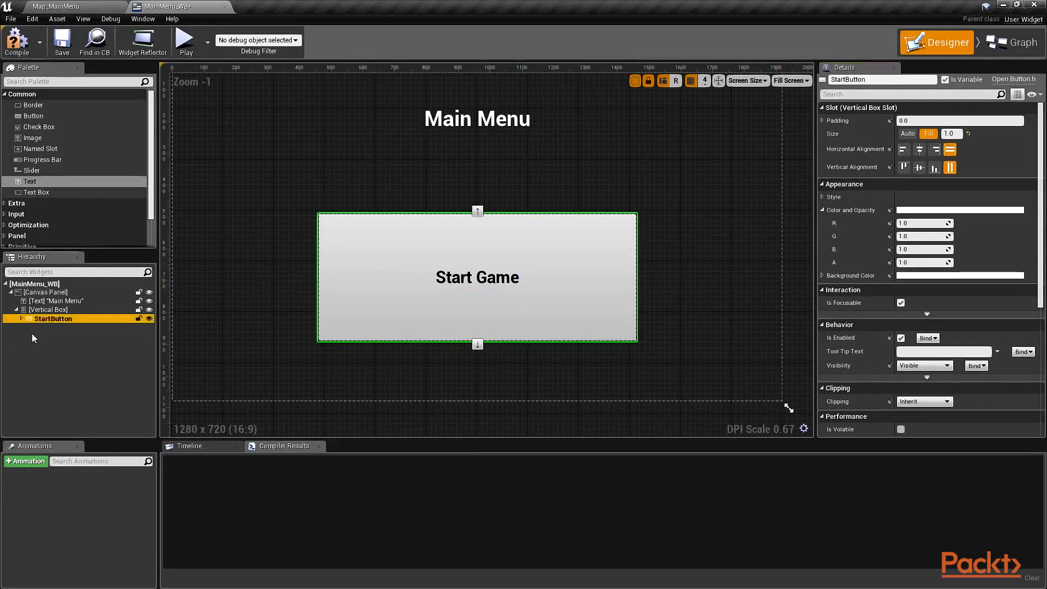
{"action": "right_click", "coordinate": [54, 318]}
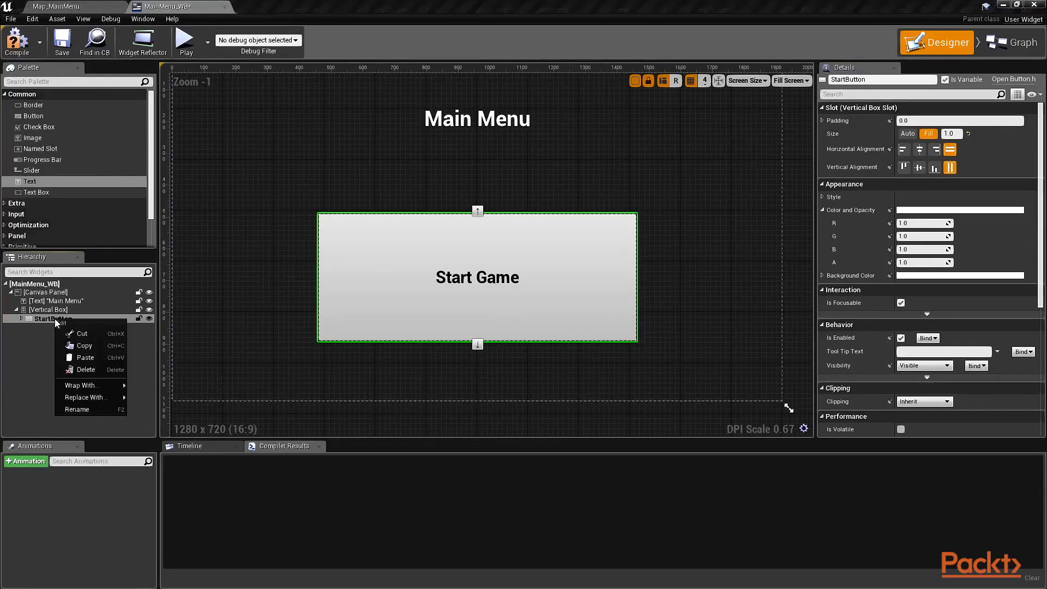
{"action": "left_click", "coordinate": [99, 348]}
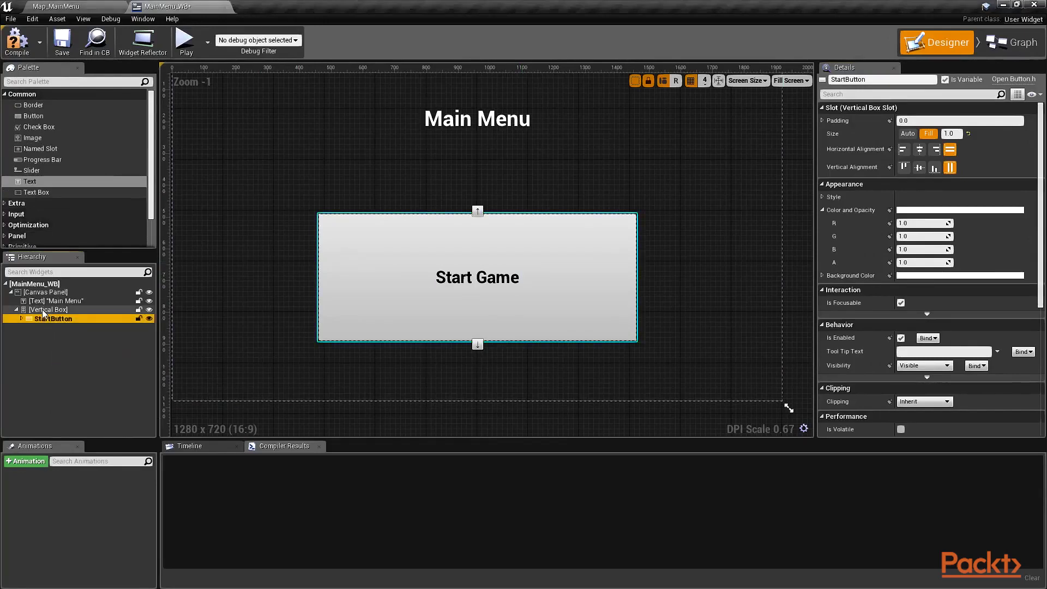
{"action": "left_click", "coordinate": [41, 310]}
{"action": "right_click", "coordinate": [52, 310]}
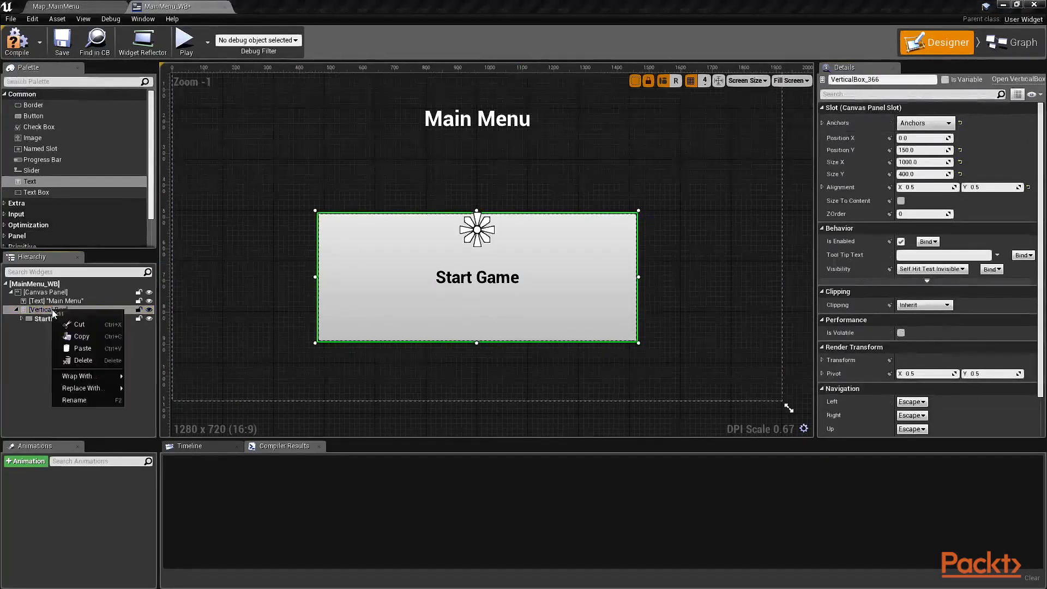
{"action": "left_click", "coordinate": [67, 348]}
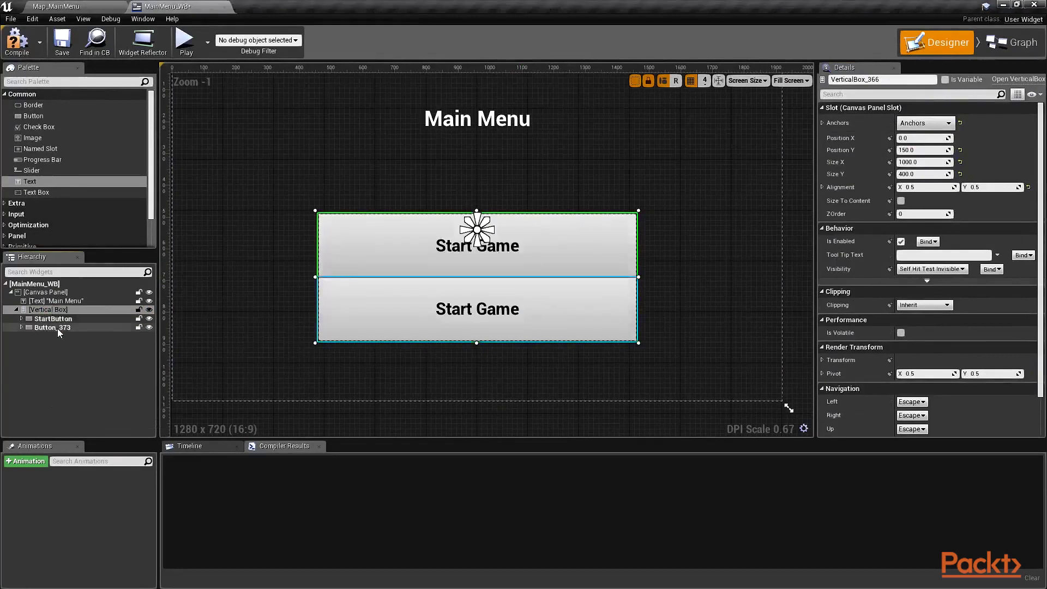
Rename the pasted button copy to QuitButton.
{"action": "left_click", "coordinate": [55, 328]}
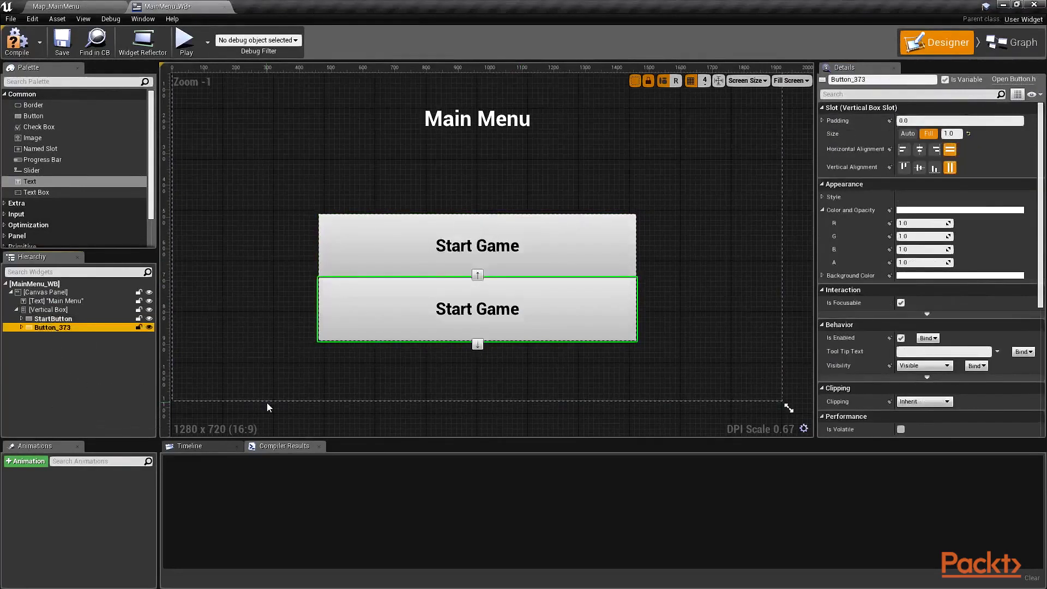
{"action": "key", "text": "F2"}
{"action": "type", "text": "QuitButton"}
{"action": "key", "text": "Return"}
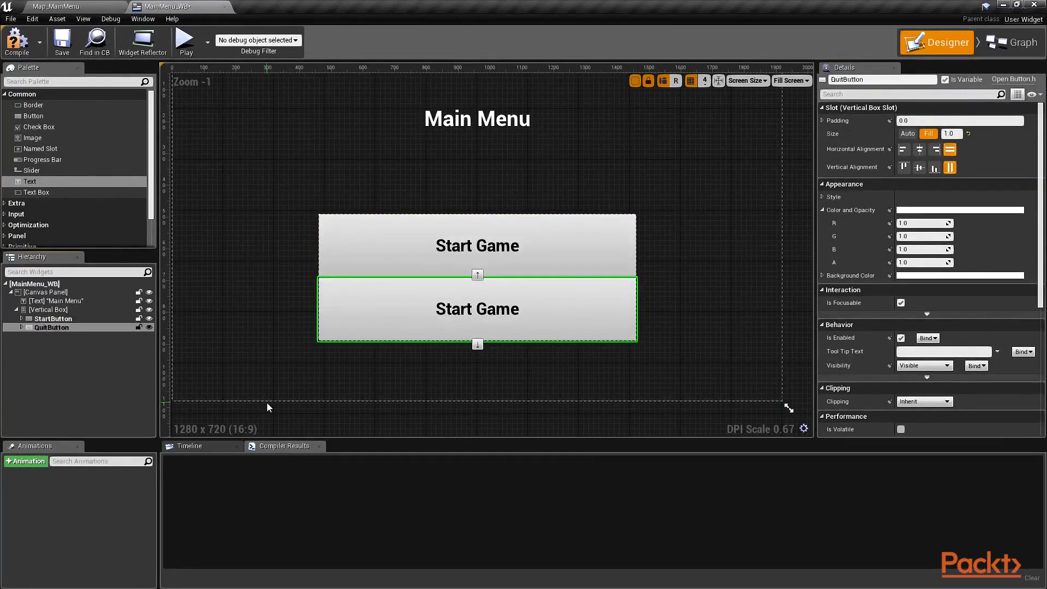
{"action": "left_click", "coordinate": [22, 328]}
Change QuitButton's text label to 'Quit to Desktop'.
{"action": "left_click", "coordinate": [76, 336]}
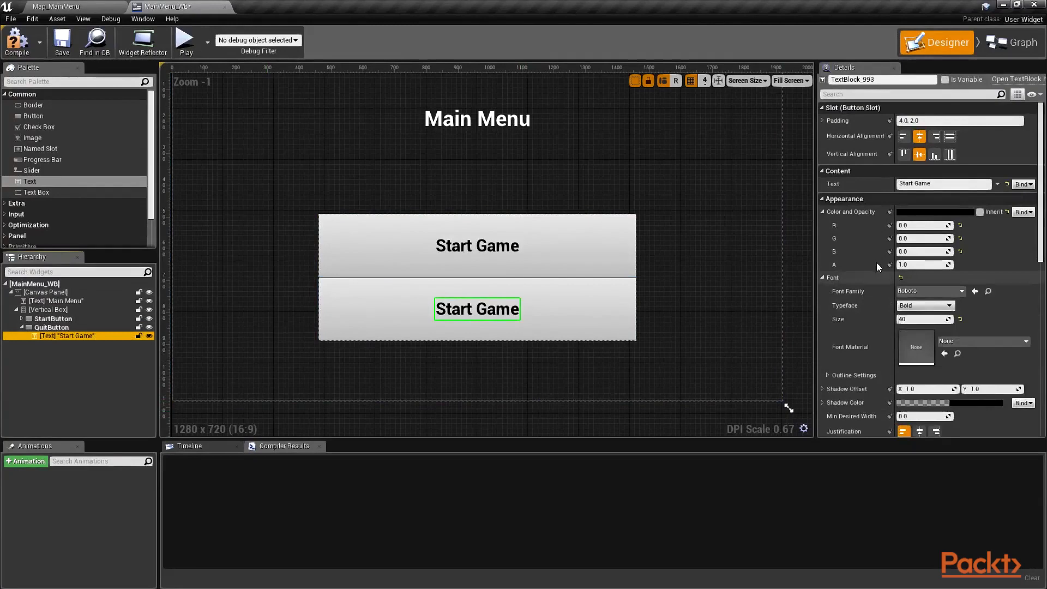
{"action": "left_click", "coordinate": [943, 183]}
{"action": "type", "text": "Quit to Desktop"}
{"action": "key", "text": "Return"}
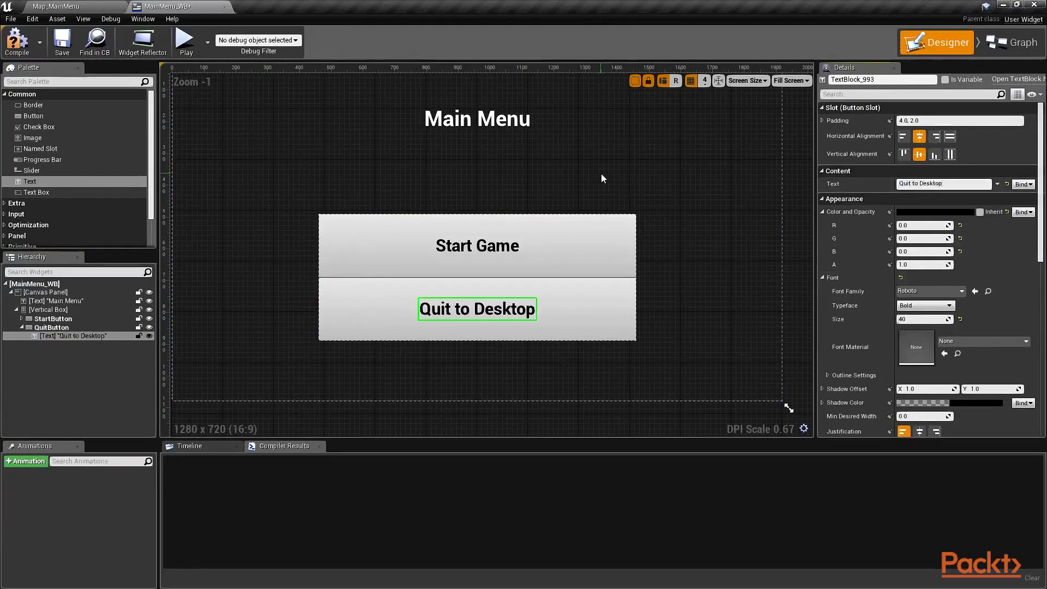
{"action": "left_click", "coordinate": [27, 390]}
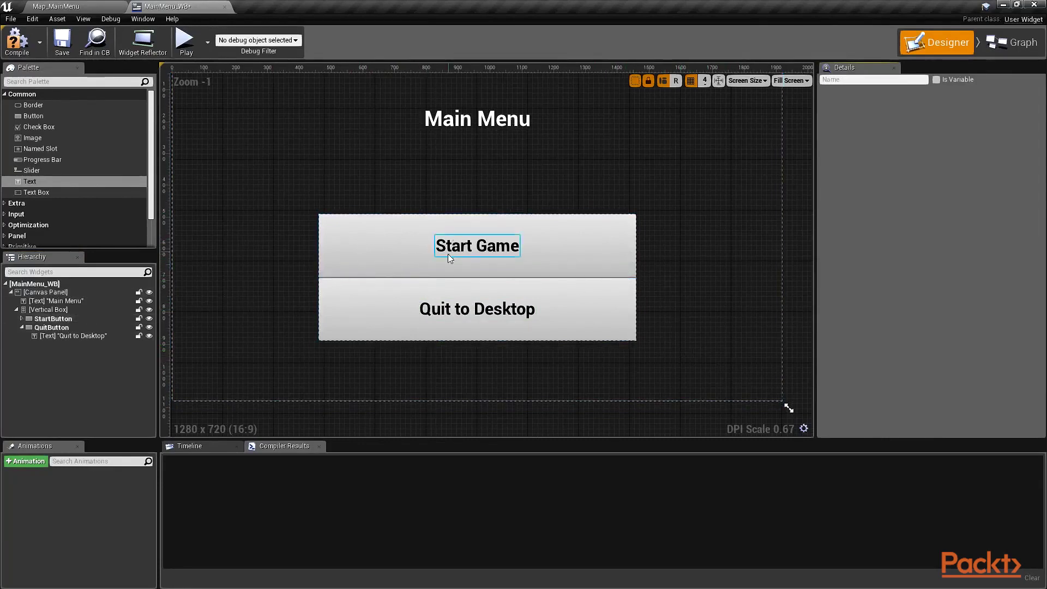
Reorder QuitButton in the hierarchy so it stays below StartButton.
{"action": "left_click", "coordinate": [22, 328]}
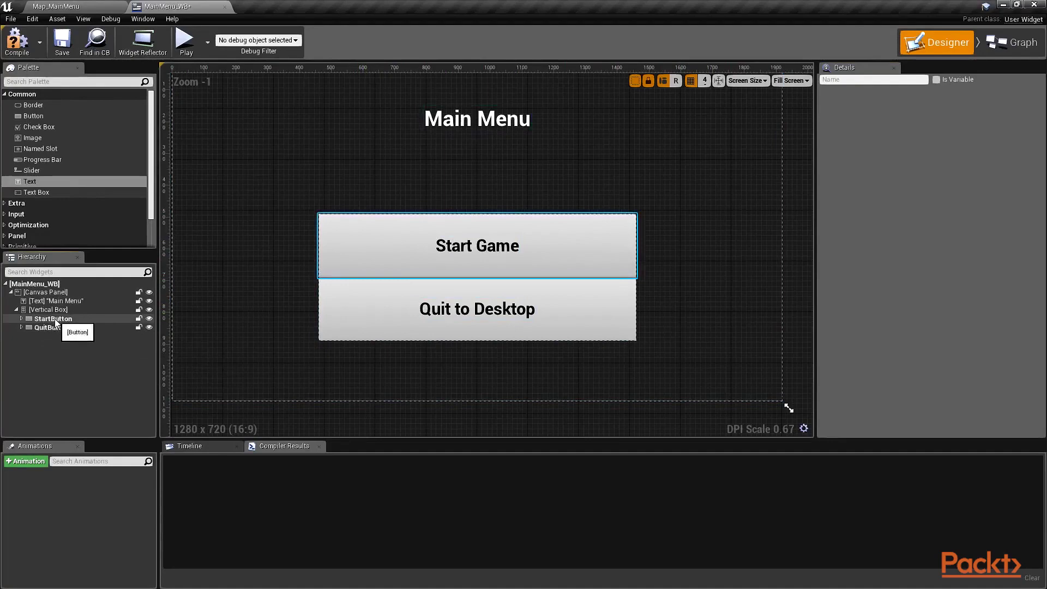
{"action": "left_click_drag", "start_coordinate": [55, 330], "coordinate": [53, 318]}
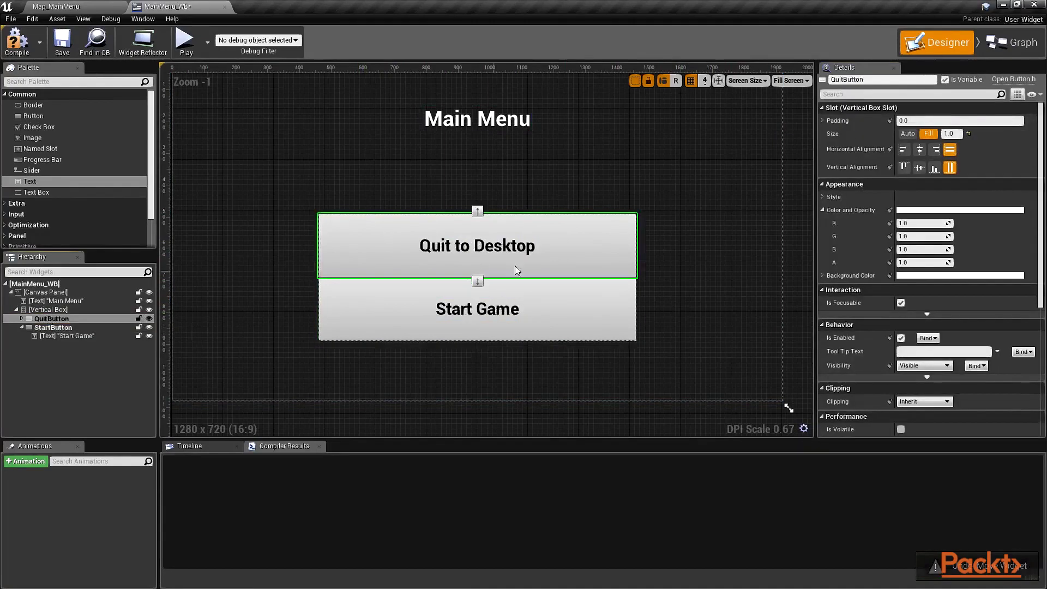
{"action": "left_click", "coordinate": [478, 283]}
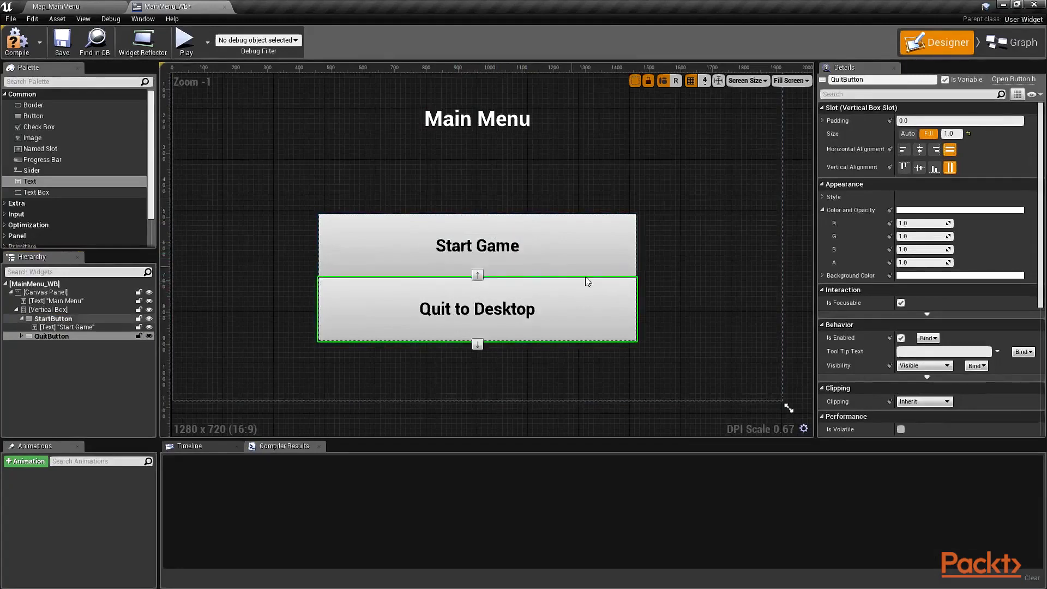
{"action": "left_click", "coordinate": [51, 335]}
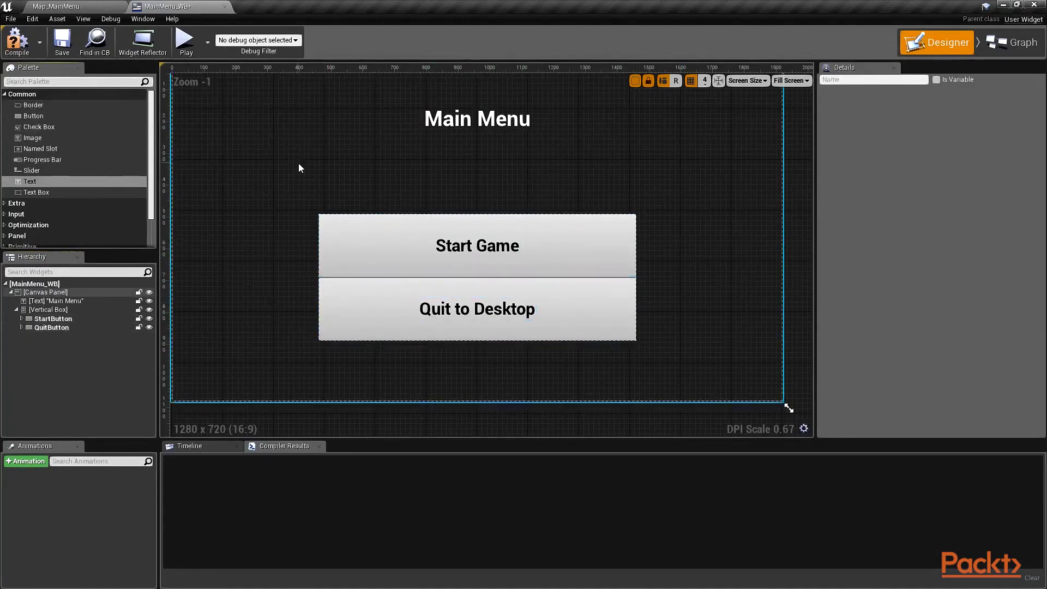
Insert a Spacer between Start Game and Quit to Desktop with height Y 150.
{"action": "type", "text": "spacer"}
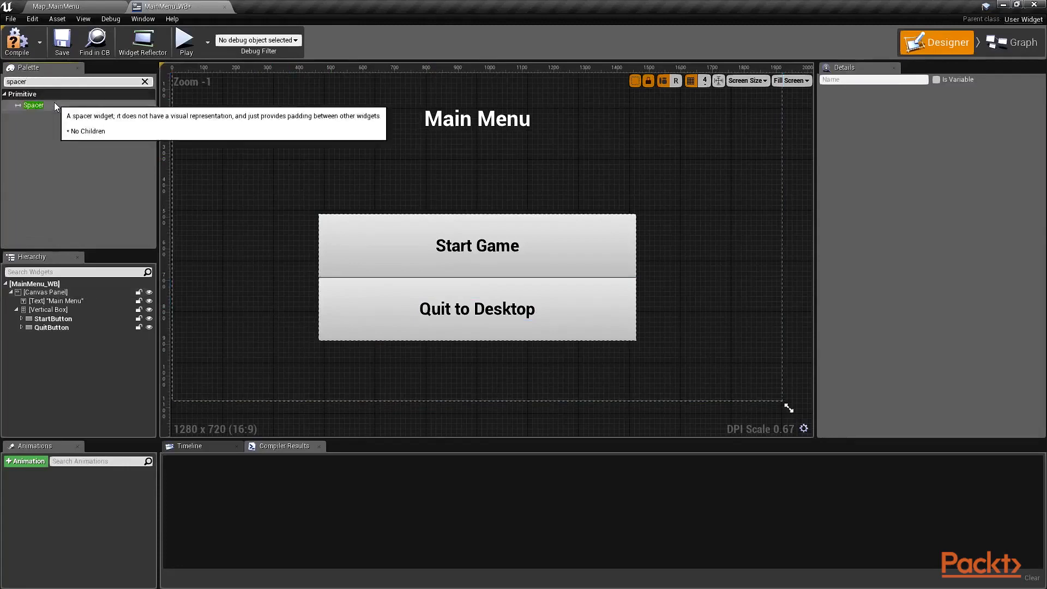
{"action": "left_click_drag", "start_coordinate": [54, 103], "coordinate": [55, 323]}
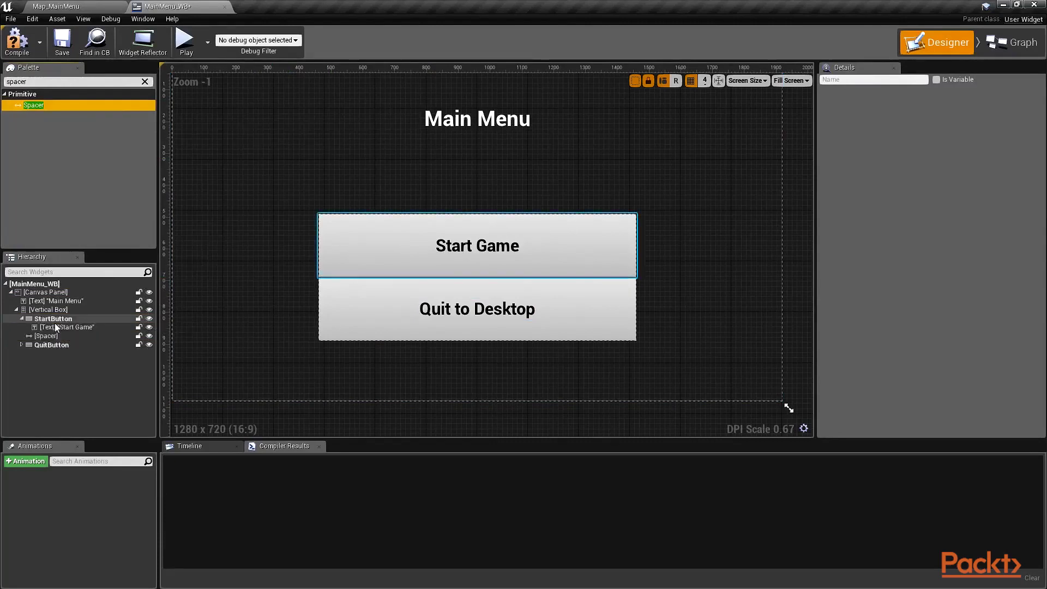
{"action": "left_click", "coordinate": [72, 336]}
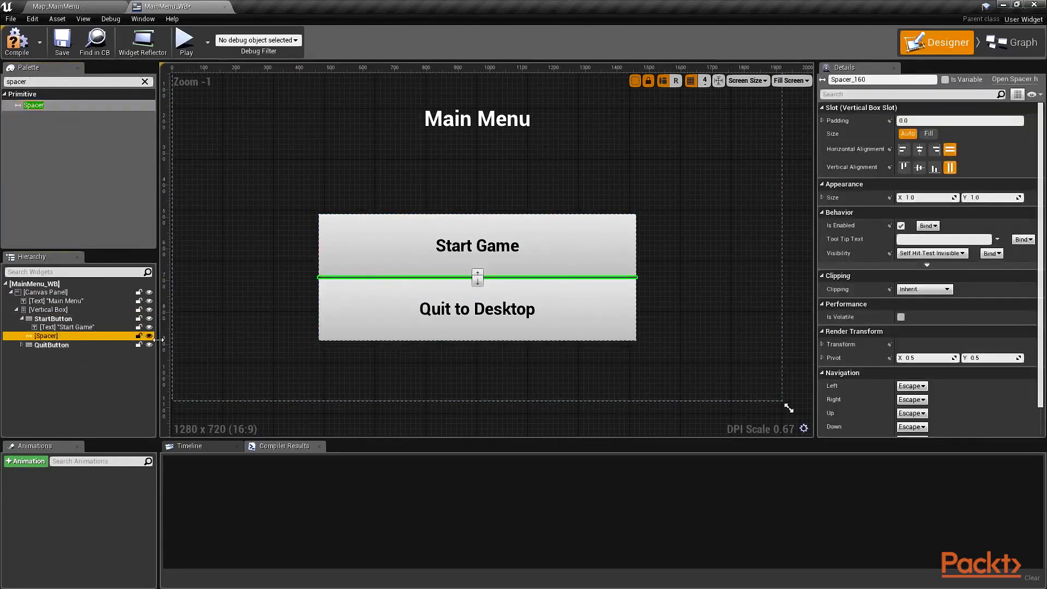
{"action": "left_click", "coordinate": [977, 198]}
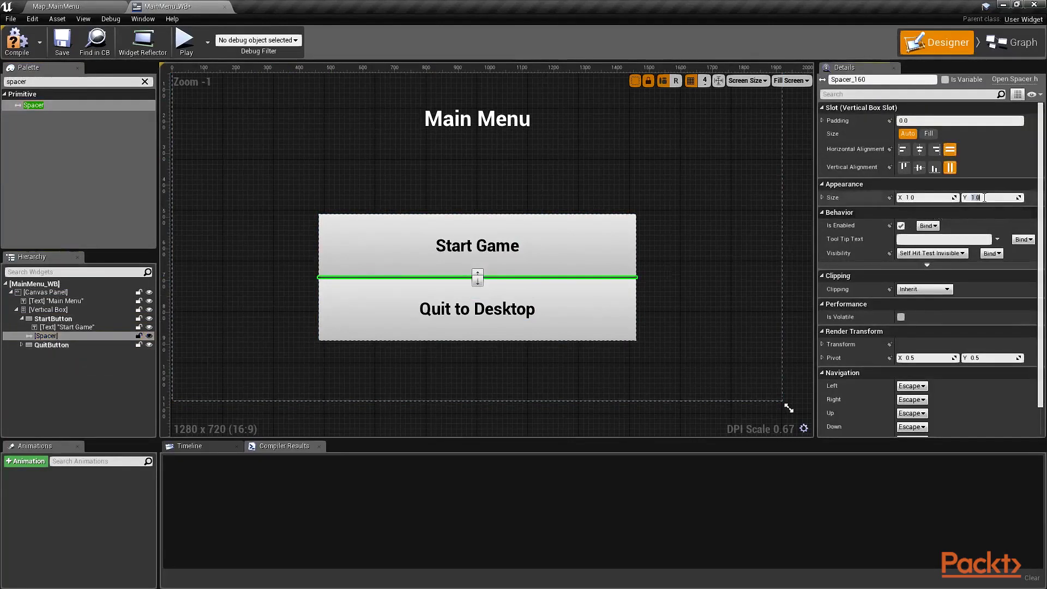
{"action": "type", "text": "150"}
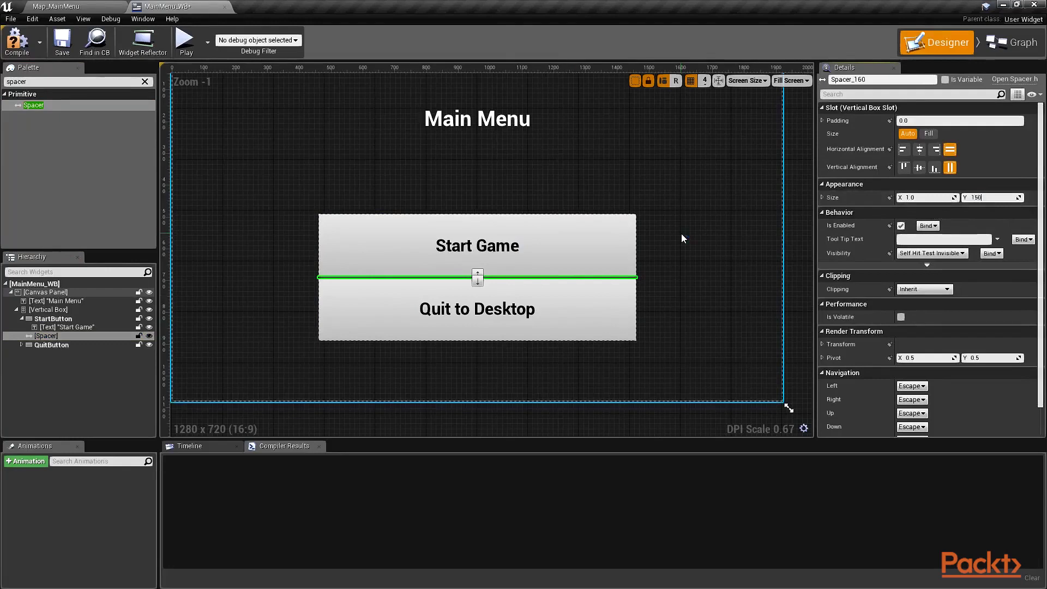
{"action": "key", "text": "Return"}
{"action": "left_click", "coordinate": [682, 234]}
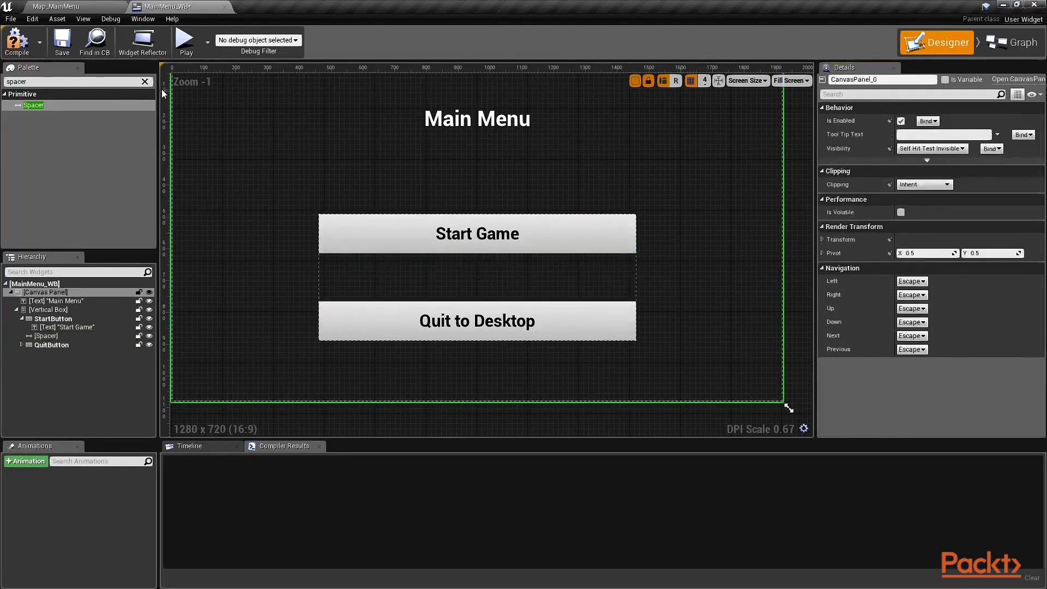
{"action": "left_click", "coordinate": [145, 81]}
{"action": "scroll", "coordinate": [638, 221], "scroll_direction": "down", "scroll_amount": 2}
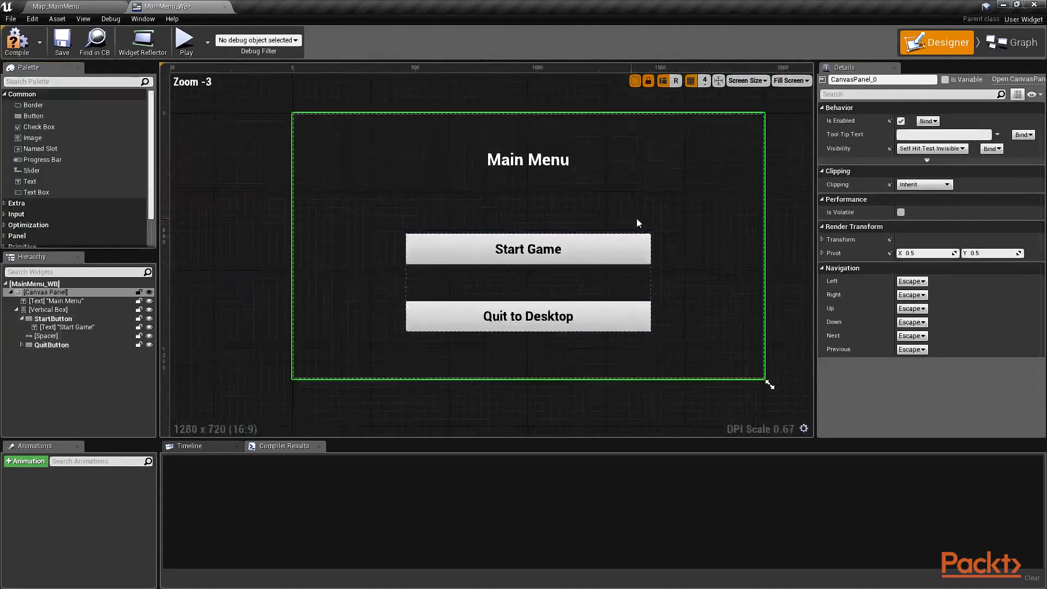
{"action": "right_click_drag", "start_coordinate": [801, 237], "coordinate": [767, 231]}
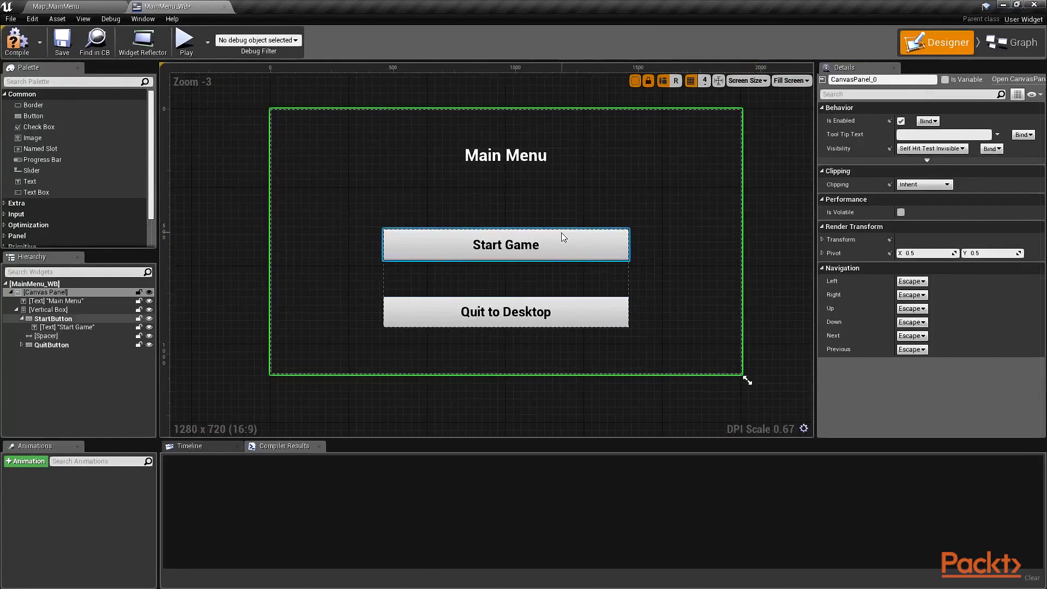
{"action": "left_click", "coordinate": [614, 237]}
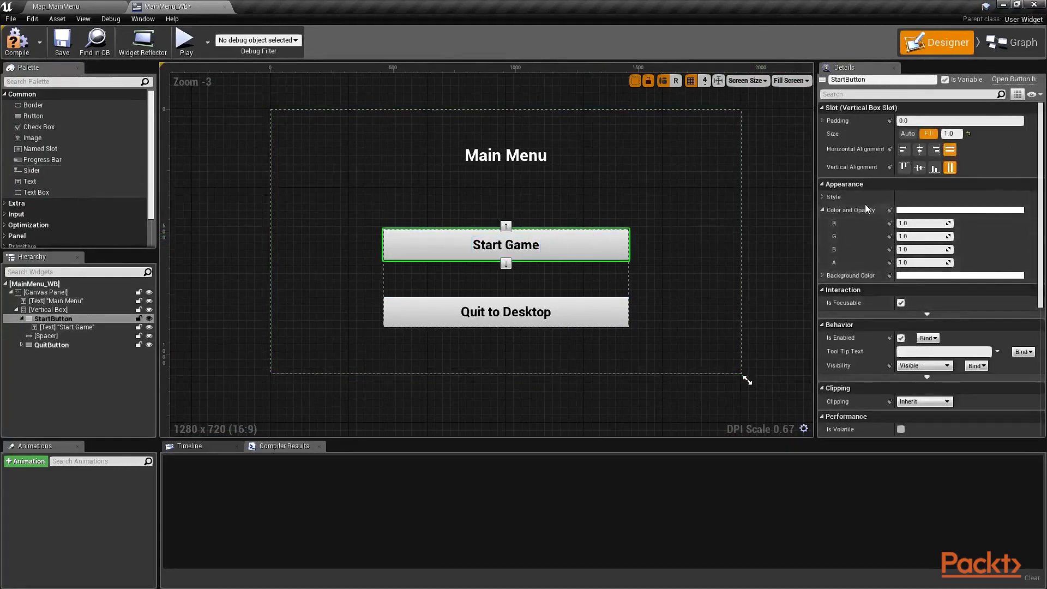
{"action": "left_click", "coordinate": [824, 196]}
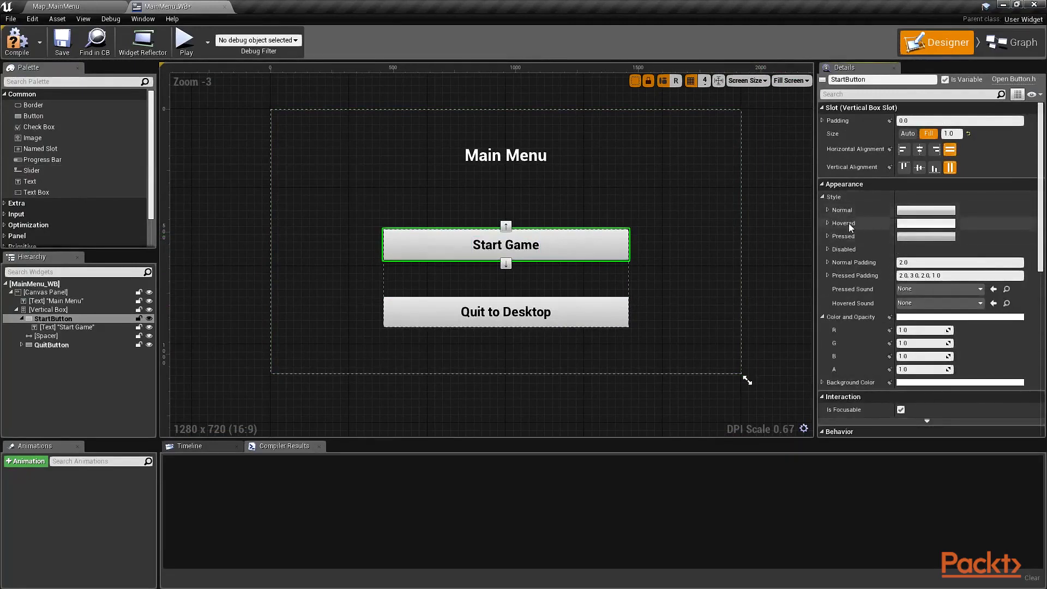
{"action": "left_click", "coordinate": [824, 195]}
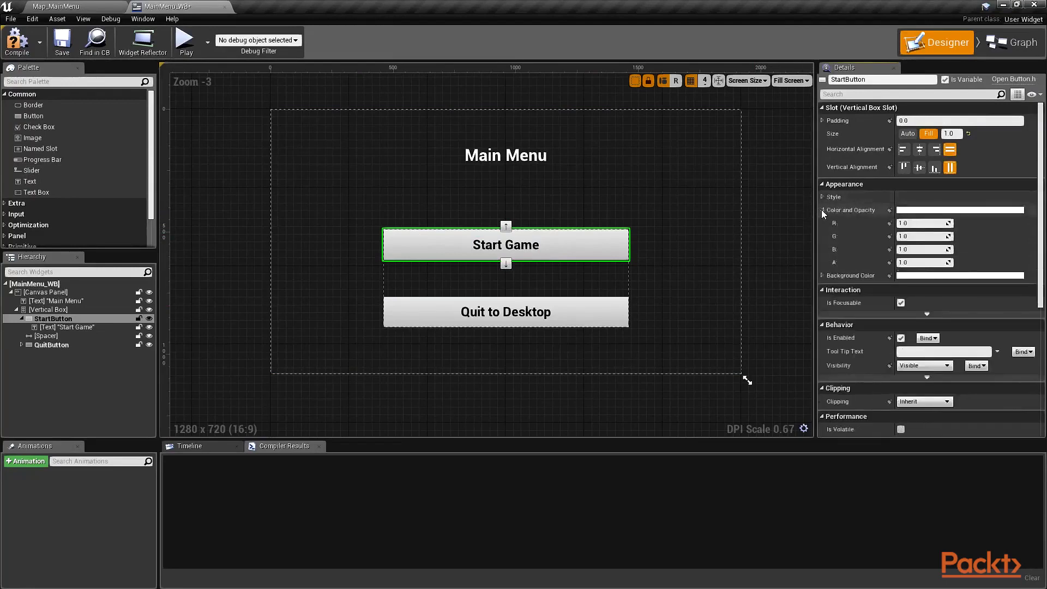
{"action": "left_click", "coordinate": [821, 210]}
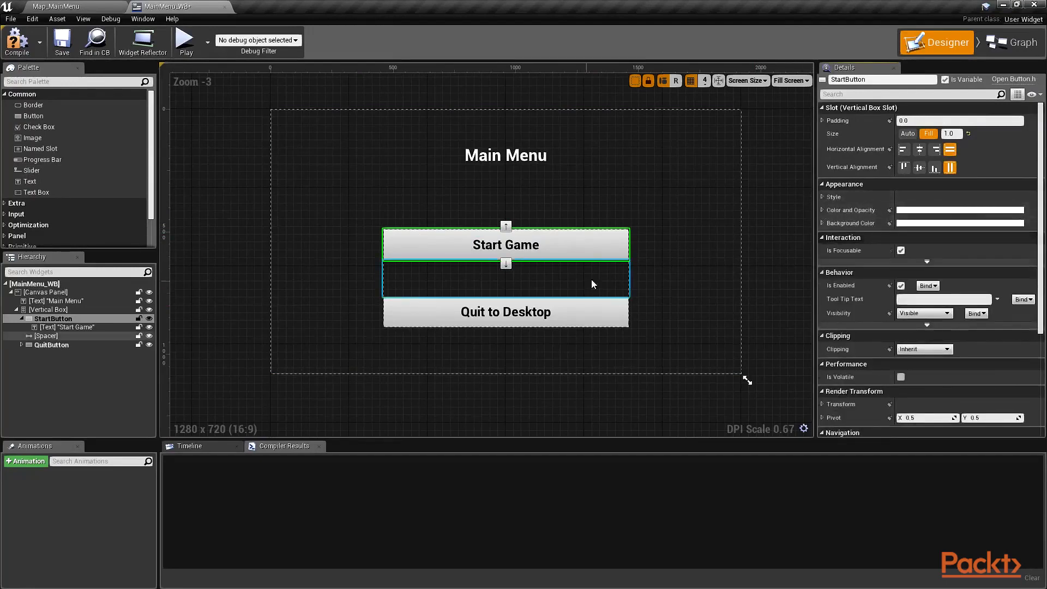
{"action": "left_click", "coordinate": [761, 264]}
{"action": "right_click_drag", "start_coordinate": [761, 264], "coordinate": [754, 267]}
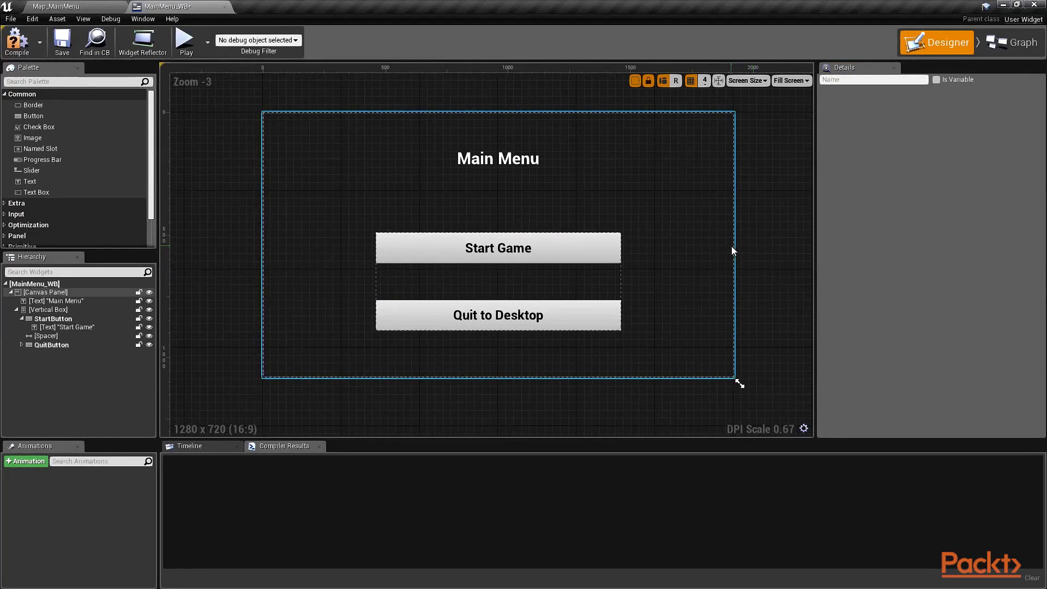
Compile and save MainMenu_WB, then open Map_MainMenu's Level Blueprint.
{"action": "left_click", "coordinate": [62, 41]}
{"action": "left_click", "coordinate": [17, 41]}
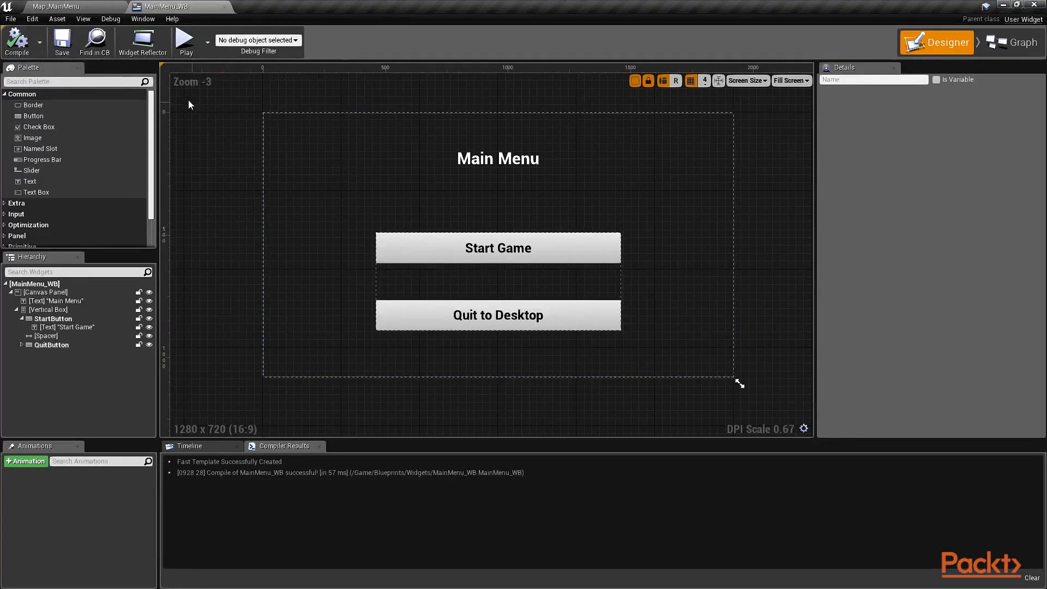
{"action": "left_click", "coordinate": [76, 6]}
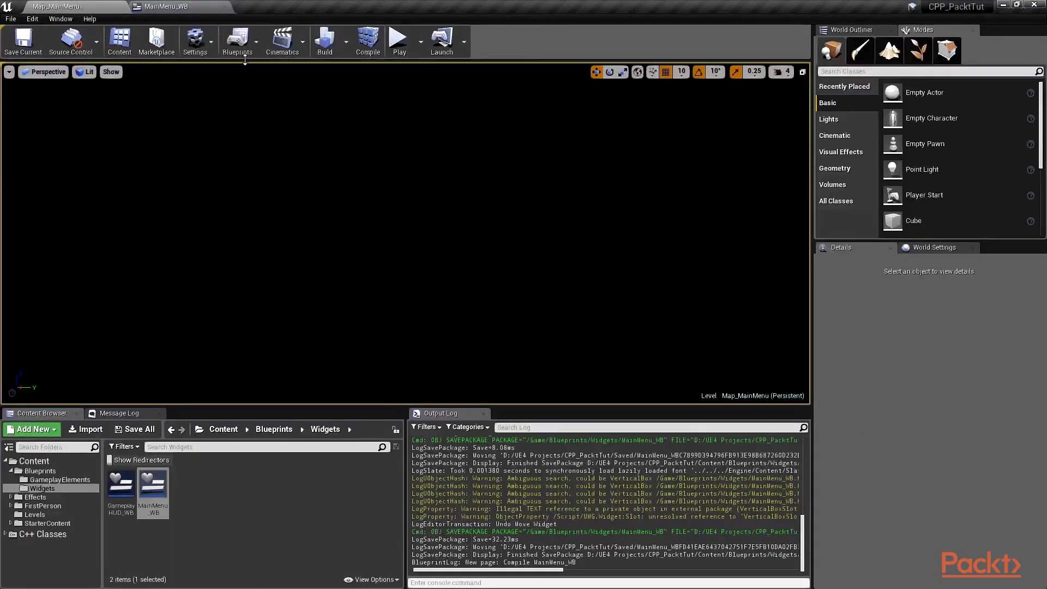
{"action": "left_click", "coordinate": [233, 47]}
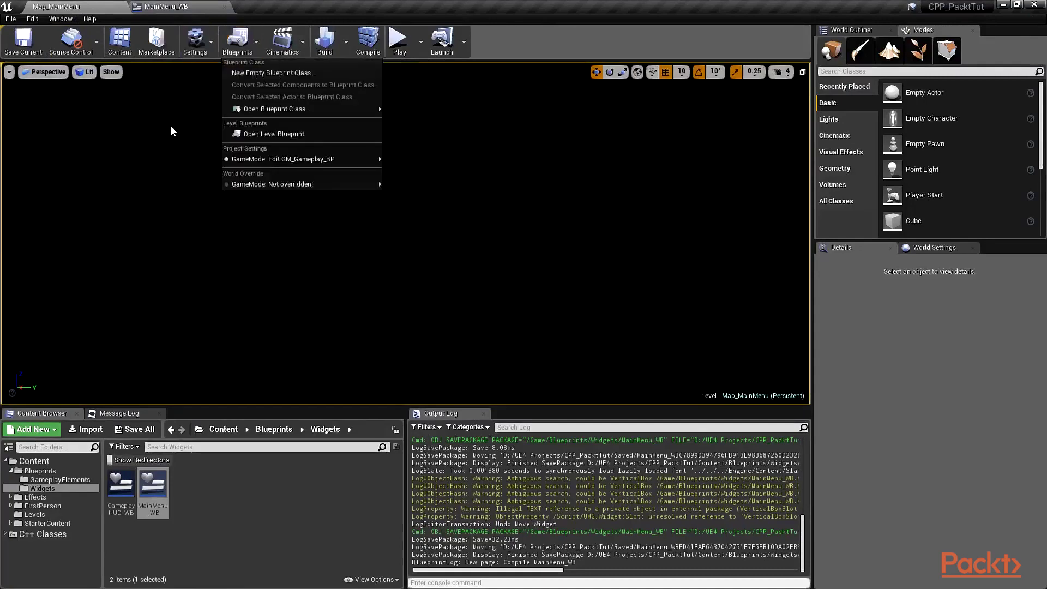
{"action": "left_click", "coordinate": [297, 134]}
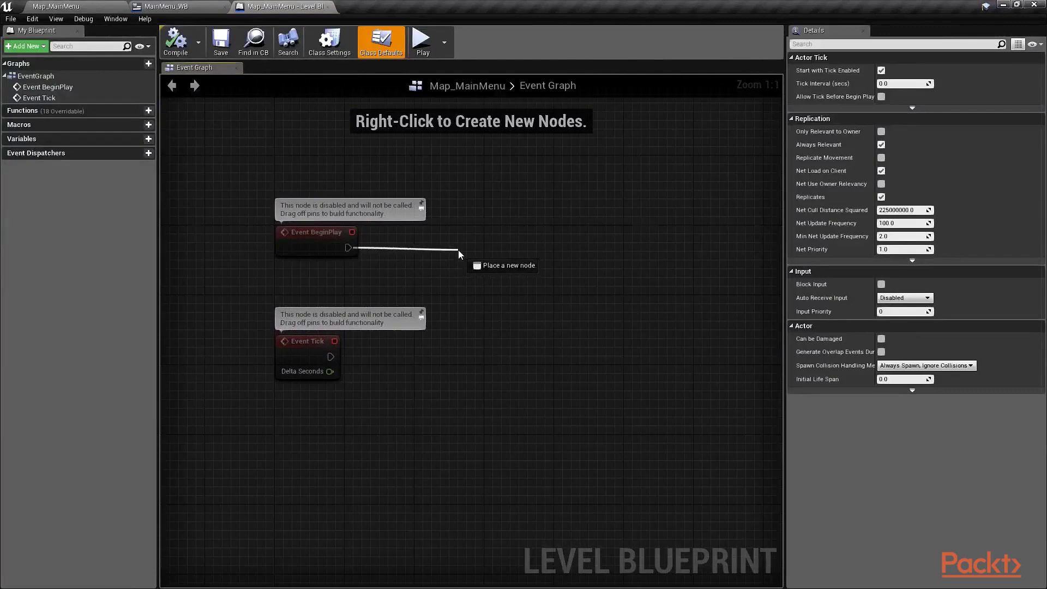
Add a Create Widget node after Event BeginPlay with class MainMenu_WB.
{"action": "left_click_drag", "start_coordinate": [458, 249], "coordinate": [458, 250]}
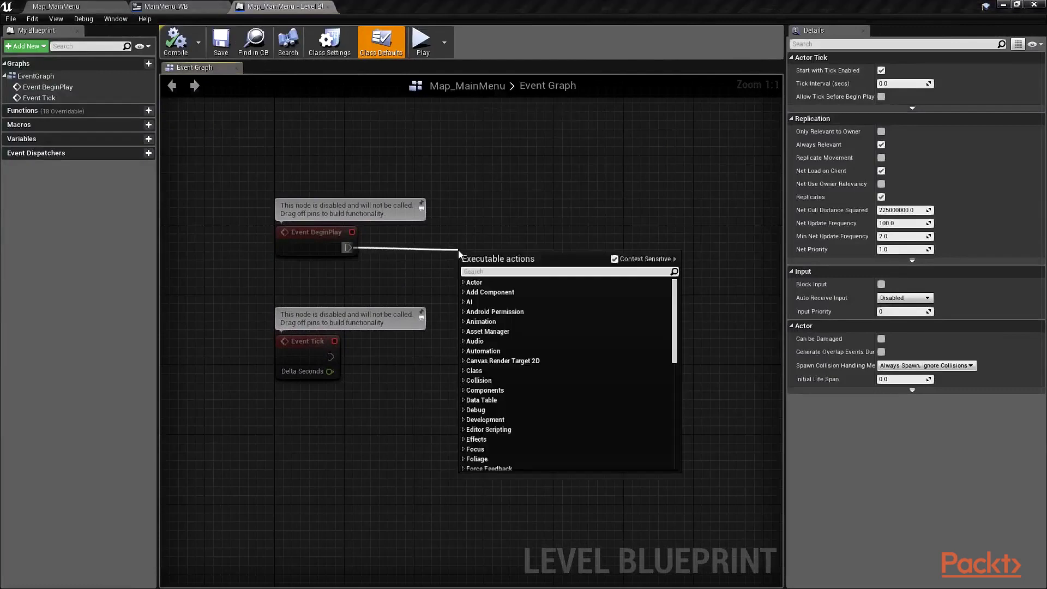
{"action": "type", "text": "create widget"}
{"action": "key", "text": "Return"}
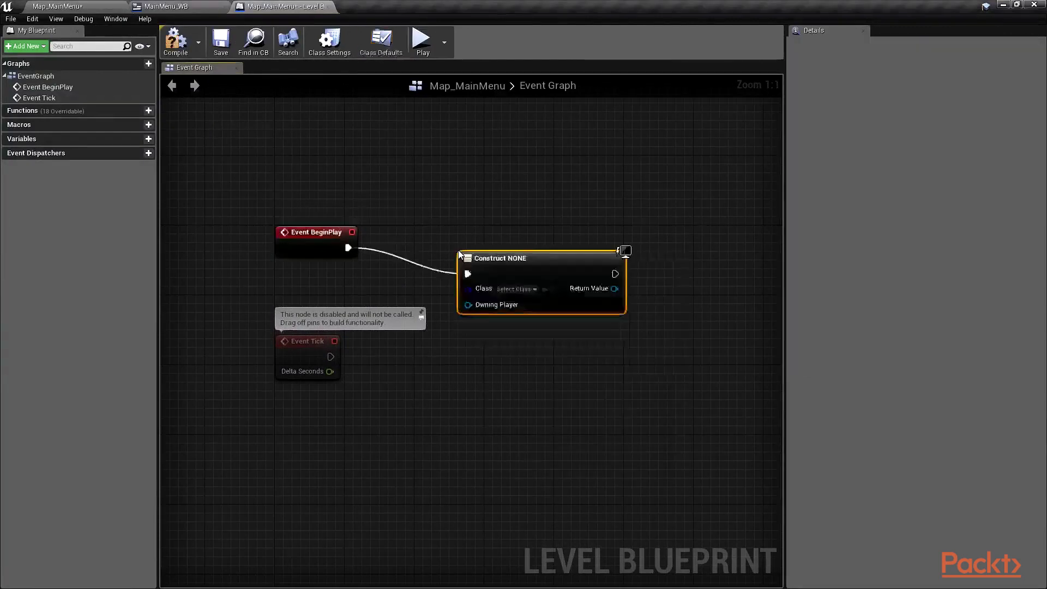
{"action": "left_click_drag", "start_coordinate": [504, 252], "coordinate": [487, 227]}
{"action": "left_click", "coordinate": [499, 263]}
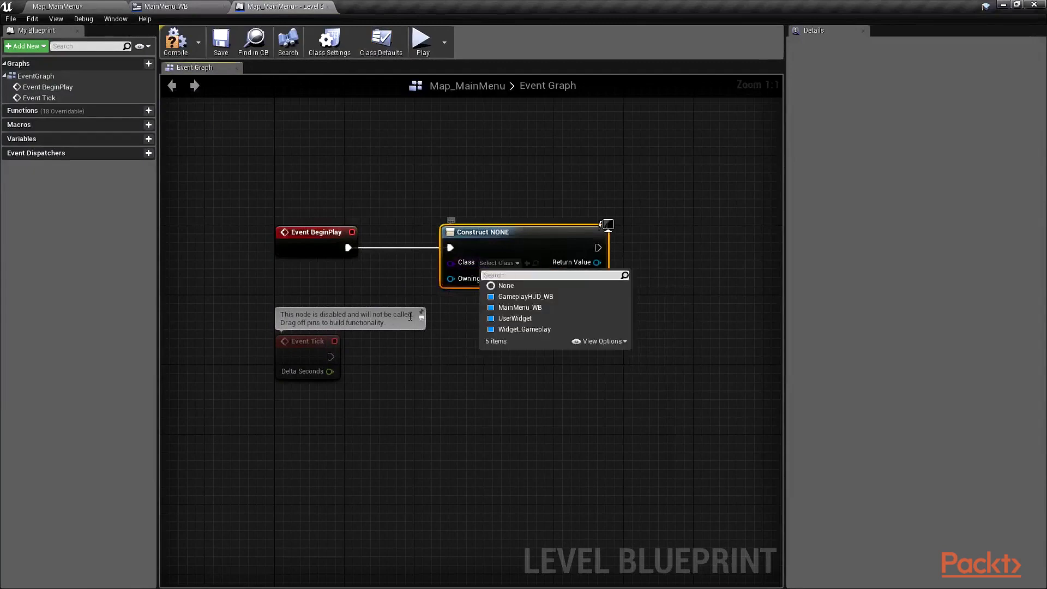
{"action": "left_click", "coordinate": [531, 310]}
Feed the widget's Return Value into Add to Viewport and compile the Level Blueprint.
{"action": "right_click_drag", "start_coordinate": [618, 325], "coordinate": [480, 351]}
{"action": "left_click_drag", "start_coordinate": [449, 288], "coordinate": [516, 303]}
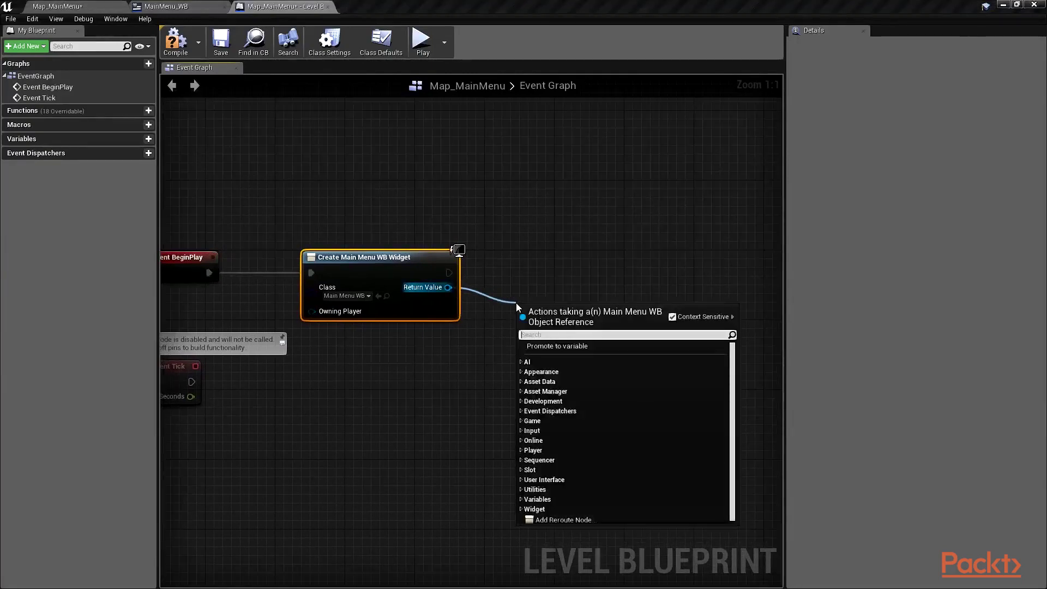
{"action": "type", "text": "add to"}
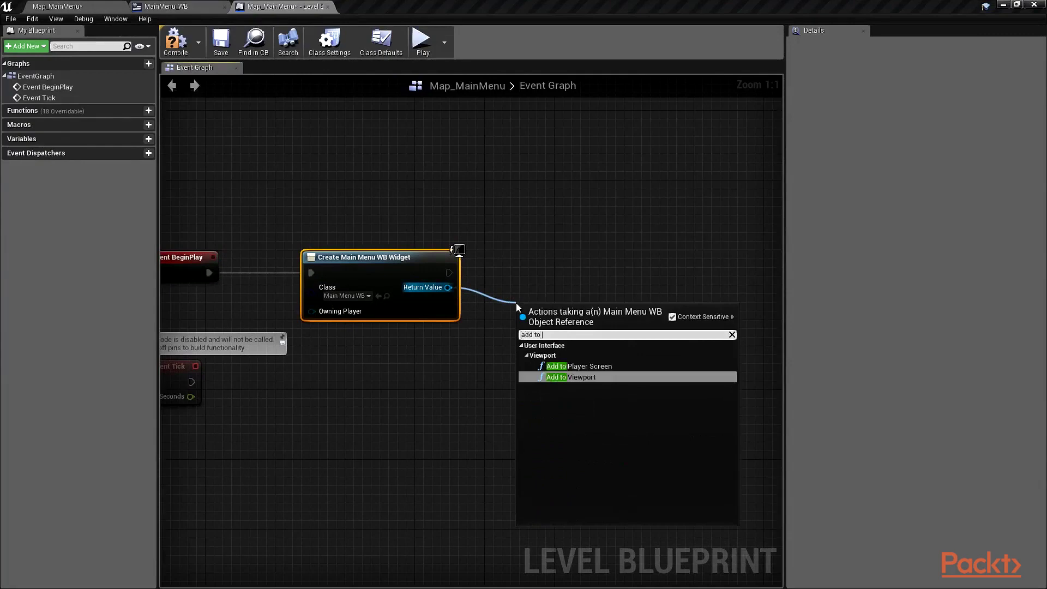
{"action": "key", "text": "Return"}
{"action": "right_click_drag", "start_coordinate": [481, 364], "coordinate": [596, 353]}
{"action": "left_click", "coordinate": [596, 353]}
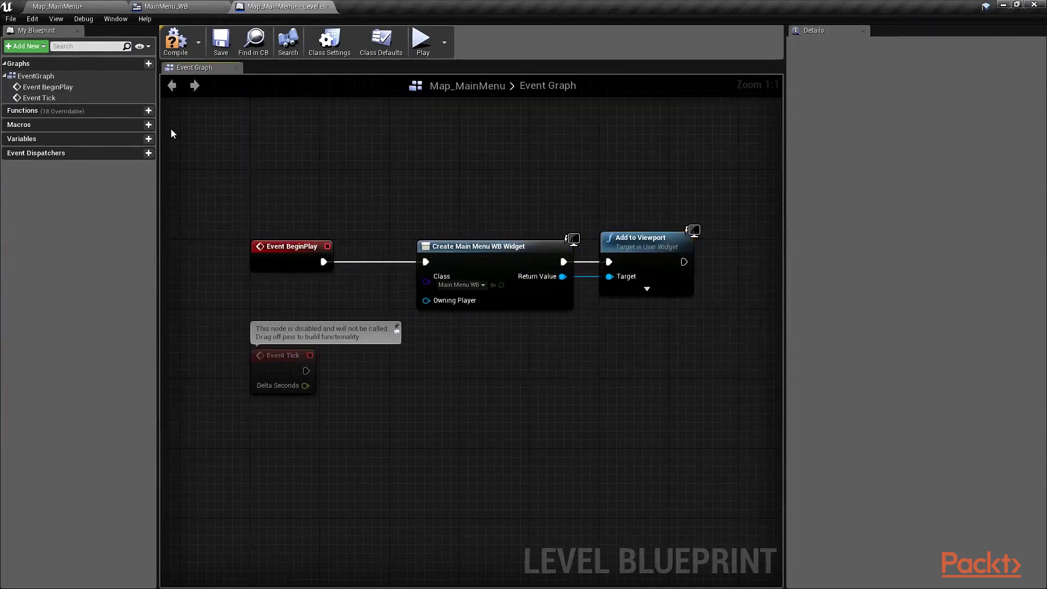
{"action": "left_click", "coordinate": [176, 45]}
Save the Level Blueprint and play Map_MainMenu to check the menu appears.
{"action": "left_click", "coordinate": [225, 50]}
{"action": "left_click", "coordinate": [58, 6]}
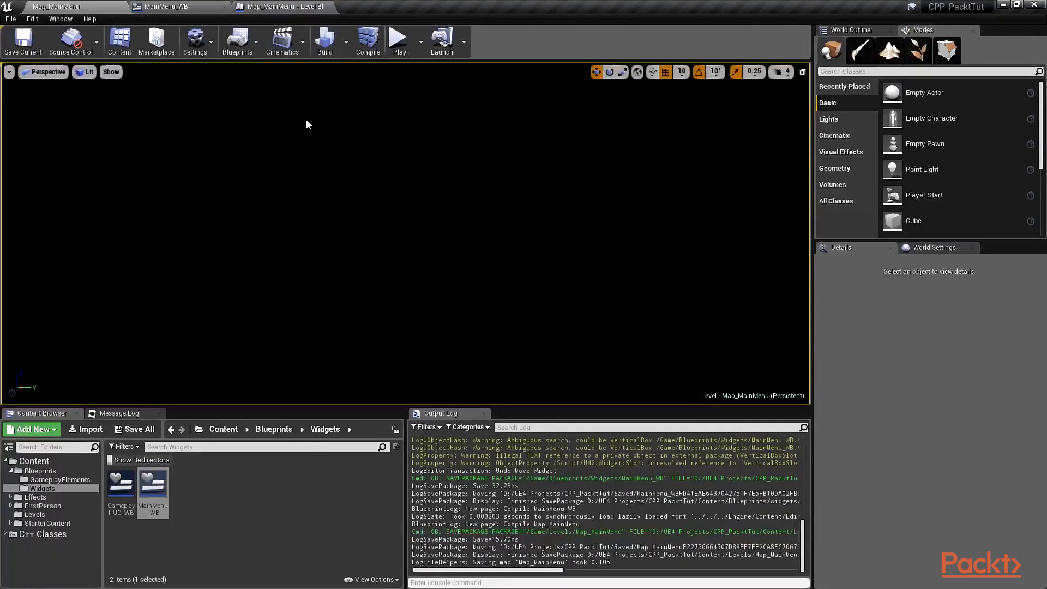
{"action": "left_click", "coordinate": [405, 45]}
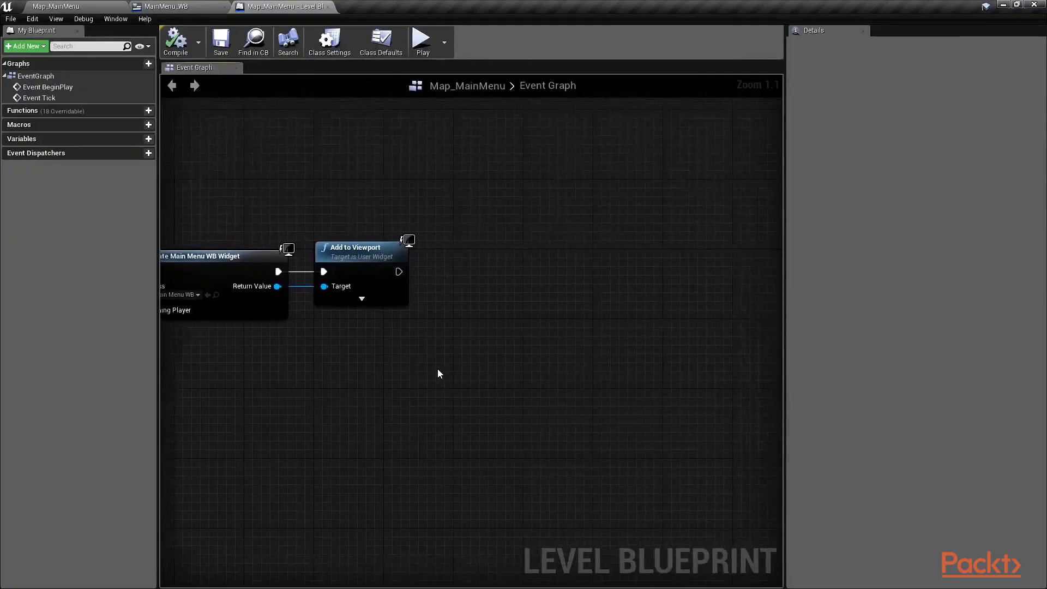
Set Show Mouse Cursor to true on Get Player Controller, executed after Add to Viewport.
{"action": "right_click", "coordinate": [334, 351]}
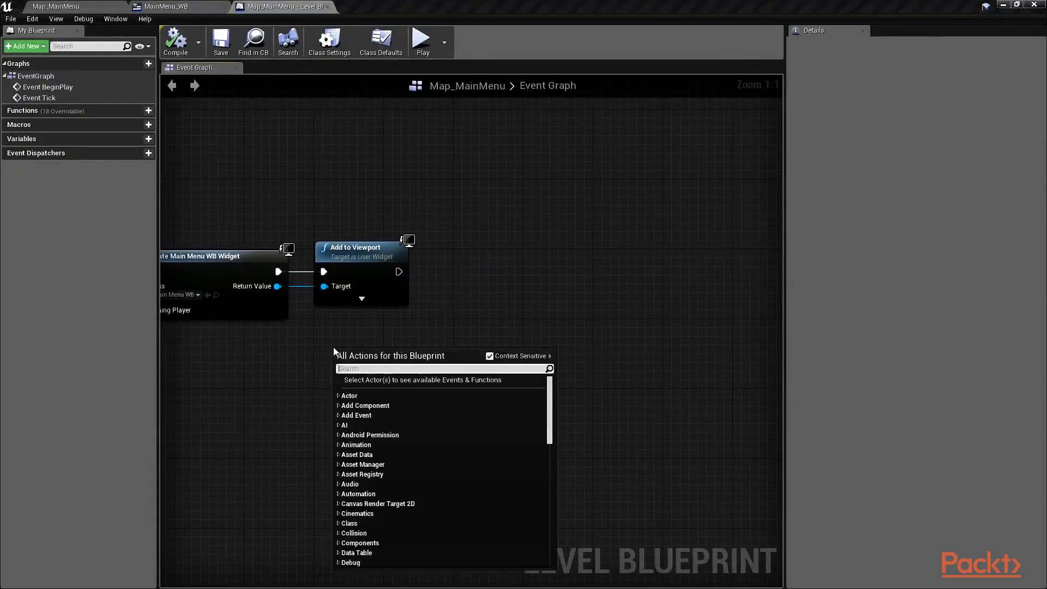
{"action": "type", "text": "get p"}
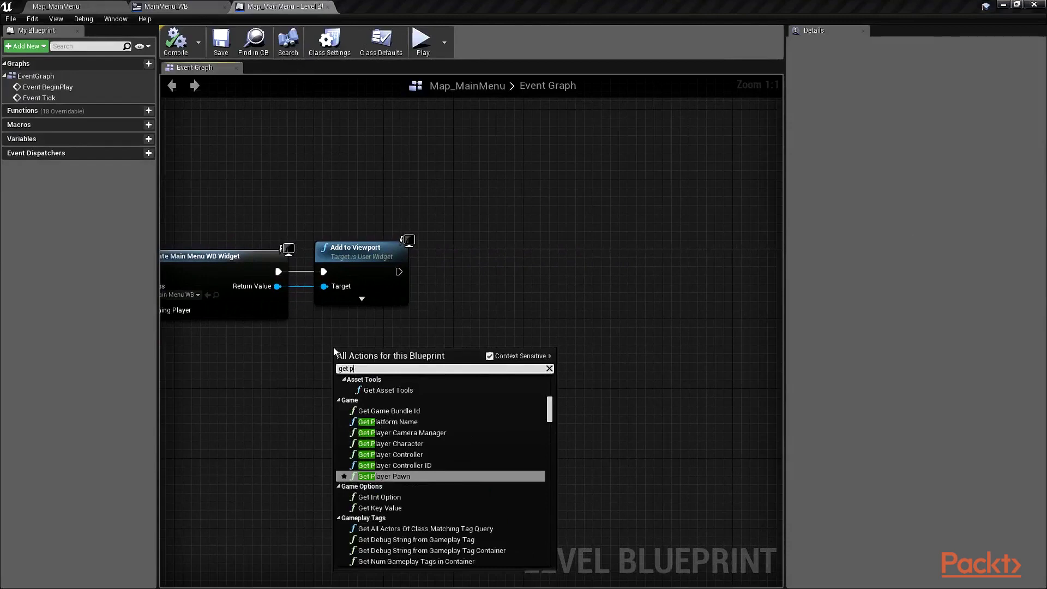
{"action": "type", "text": "layer con"}
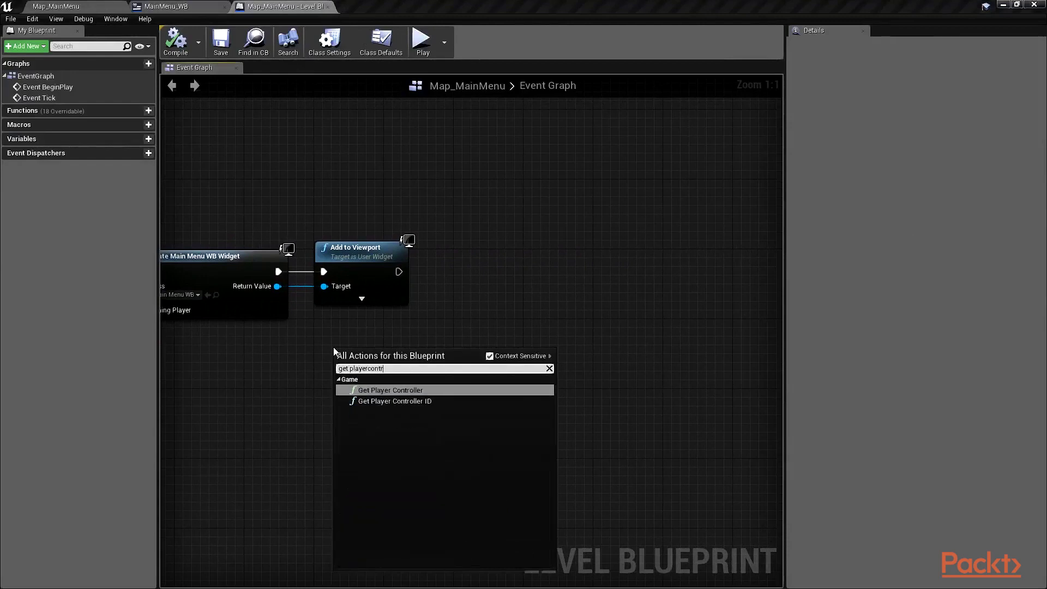
{"action": "key", "text": "Return"}
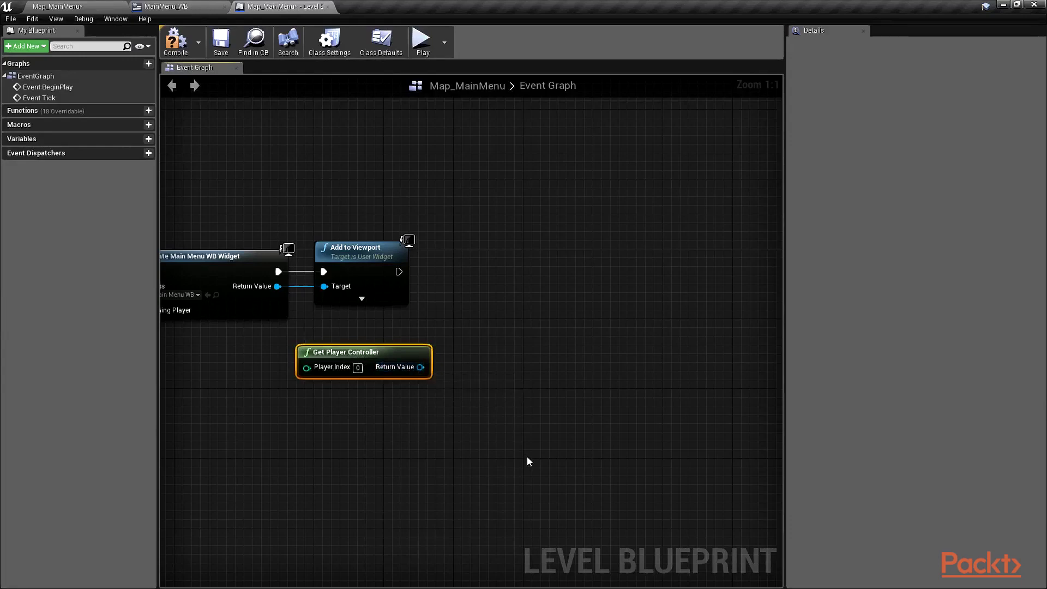
{"action": "left_click_drag", "start_coordinate": [420, 367], "coordinate": [512, 313]}
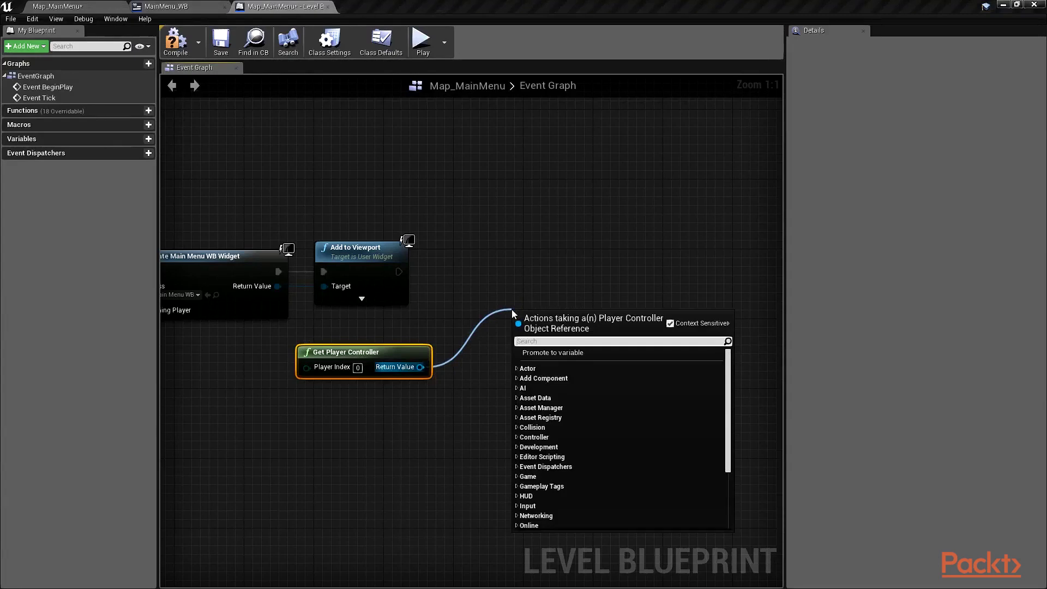
{"action": "type", "text": "show"}
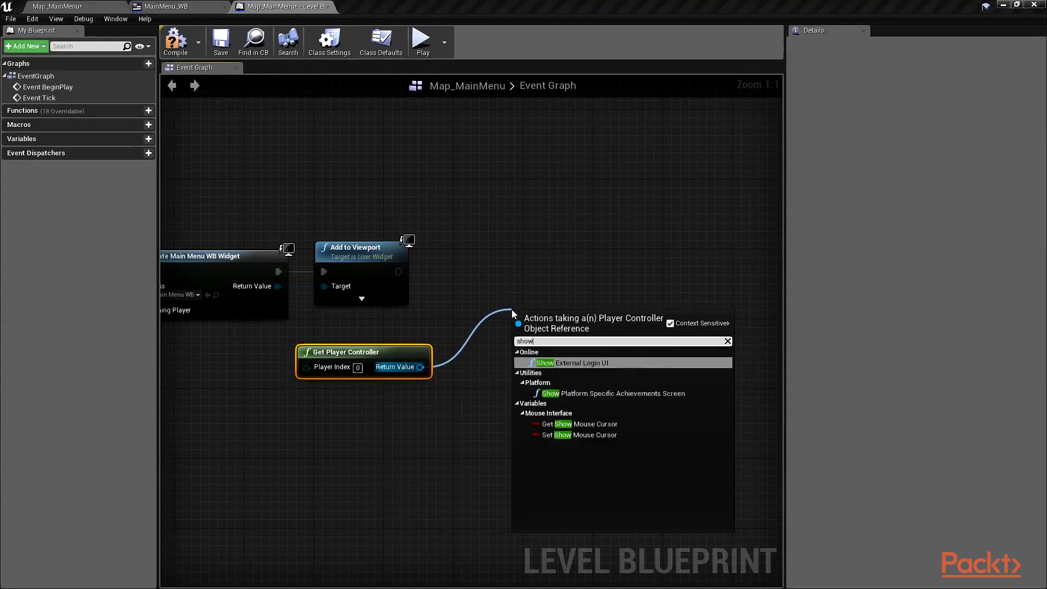
{"action": "left_click", "coordinate": [583, 435]}
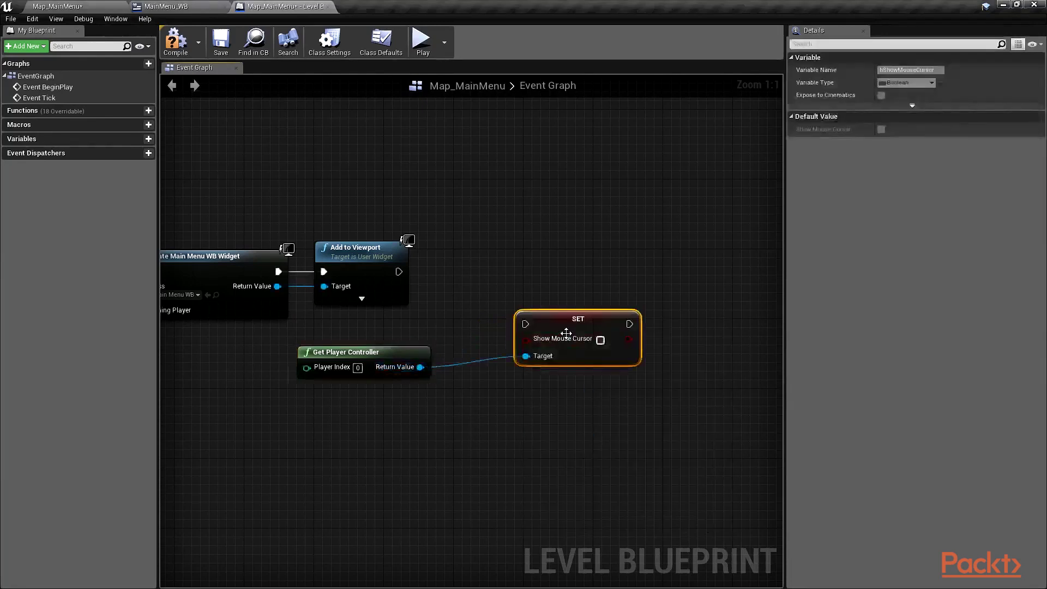
{"action": "left_click", "coordinate": [600, 341]}
{"action": "left_click_drag", "start_coordinate": [526, 324], "coordinate": [398, 271]}
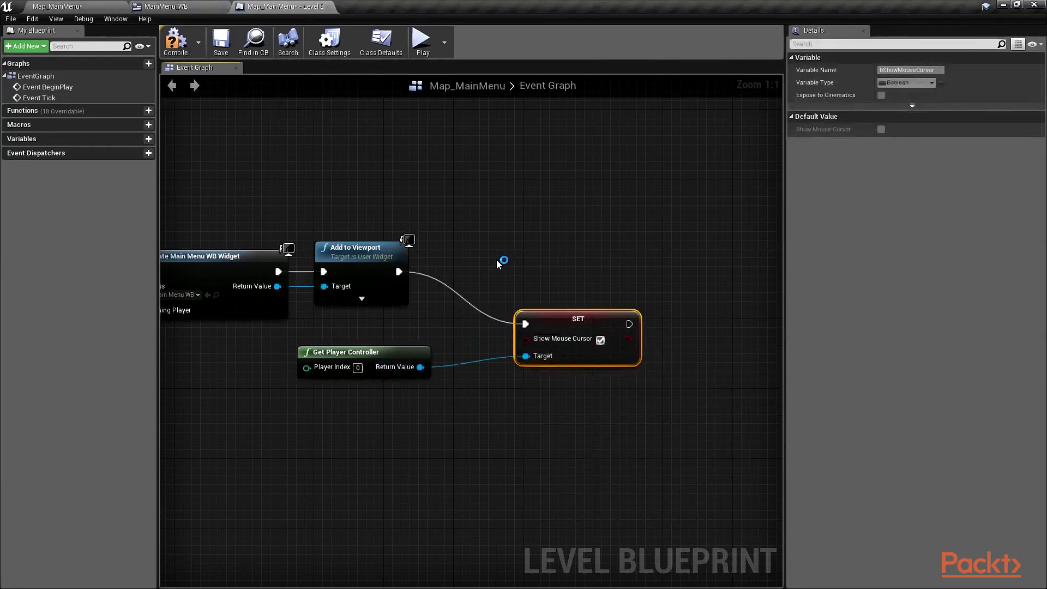
Compile and save the Level Blueprint.
{"action": "left_click", "coordinate": [175, 39]}
{"action": "left_click", "coordinate": [221, 40]}
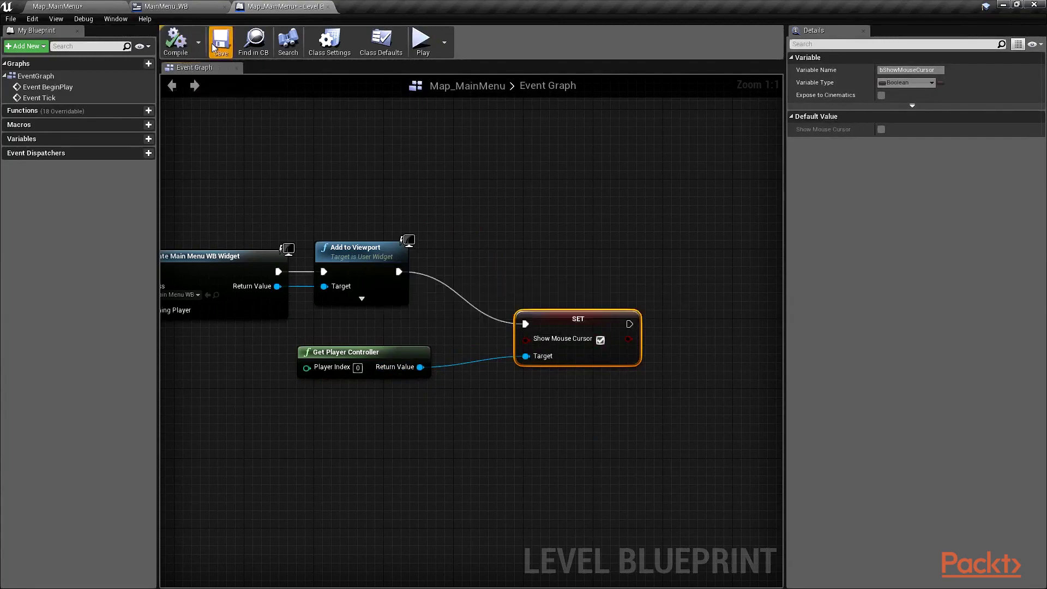
{"action": "left_click", "coordinate": [421, 39]}
Play the level to check the Main Menu with both buttons, then stop.
{"action": "left_click", "coordinate": [404, 46]}
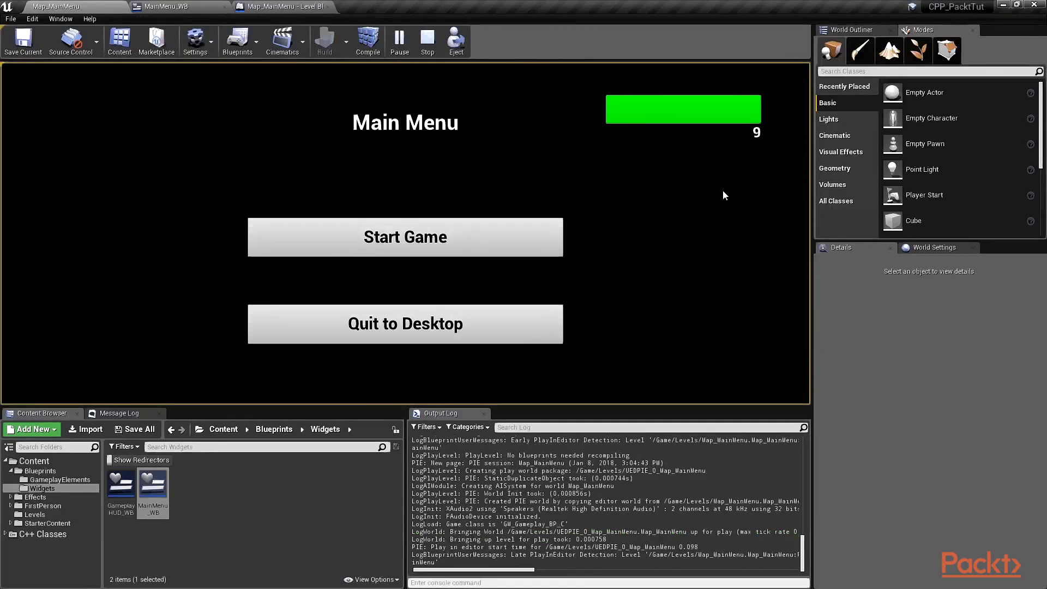
{"action": "left_click", "coordinate": [428, 32]}
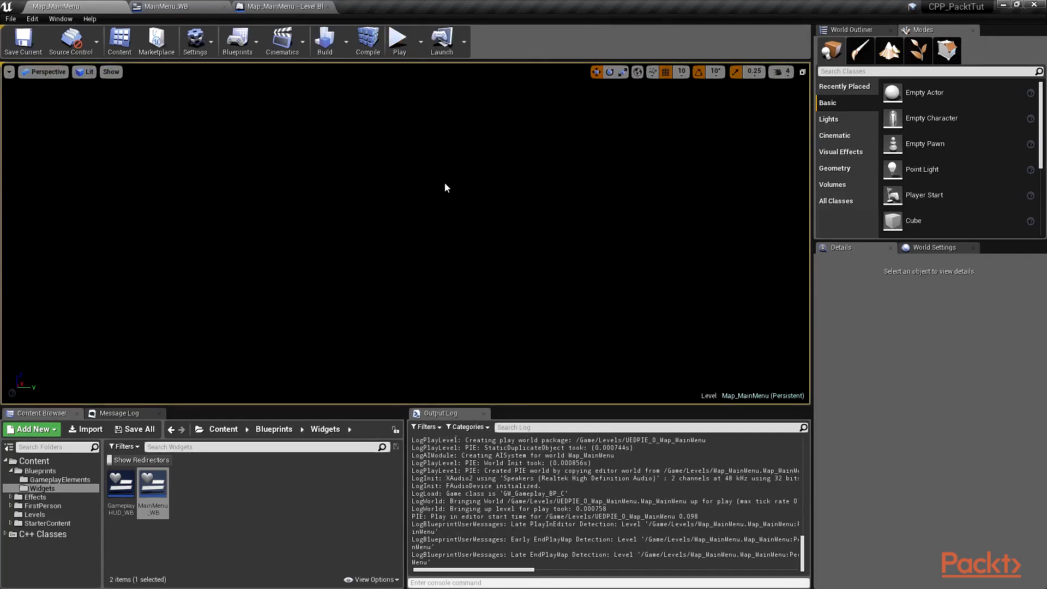
{"action": "left_click", "coordinate": [280, 7]}
{"action": "scroll", "coordinate": [675, 344], "scroll_direction": "down", "scroll_amount": 2}
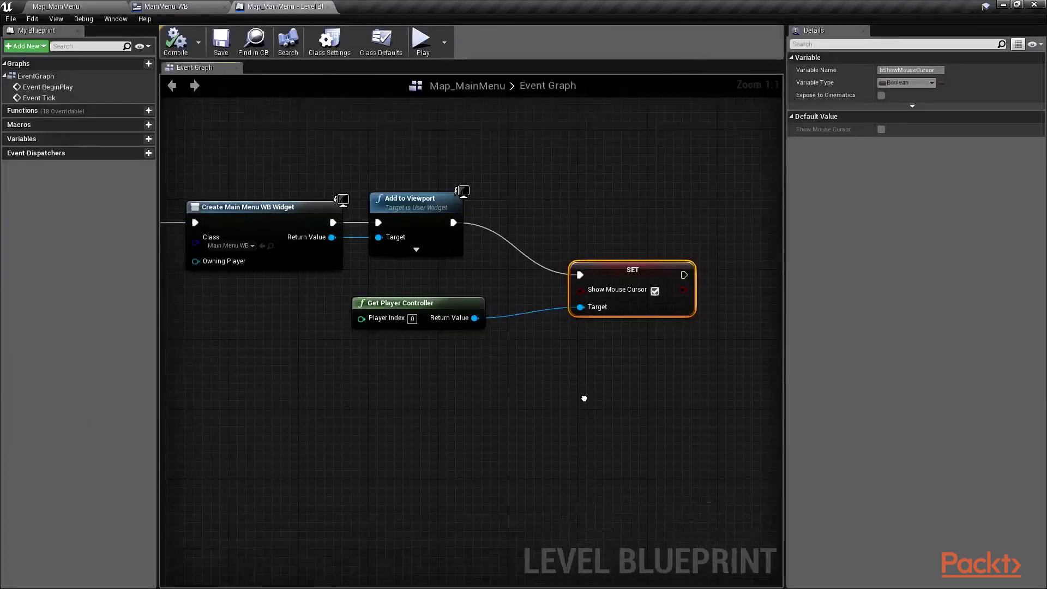
{"action": "left_click_drag", "start_coordinate": [710, 333], "coordinate": [248, 169]}
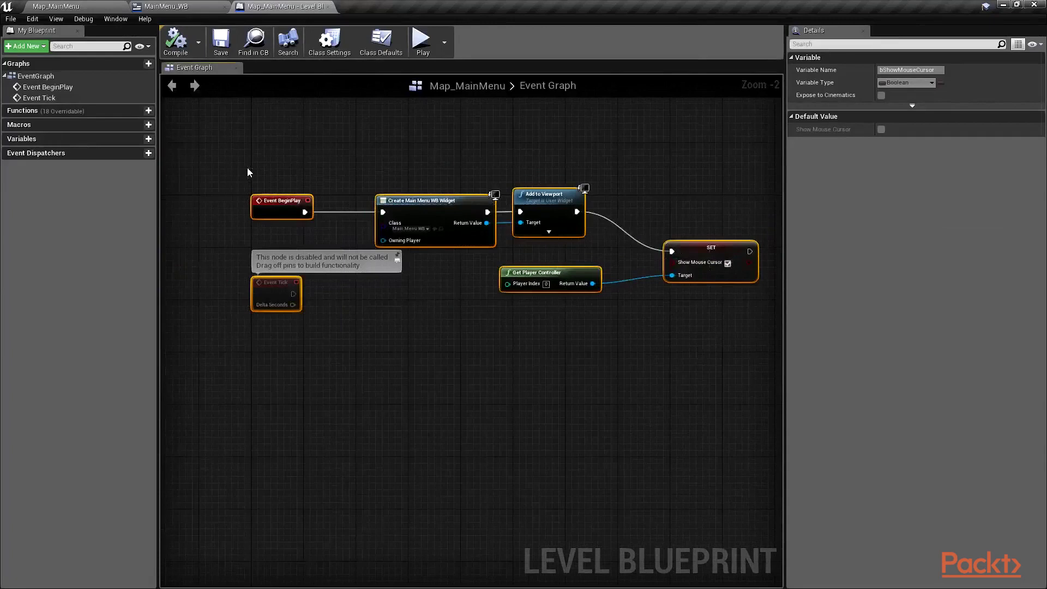